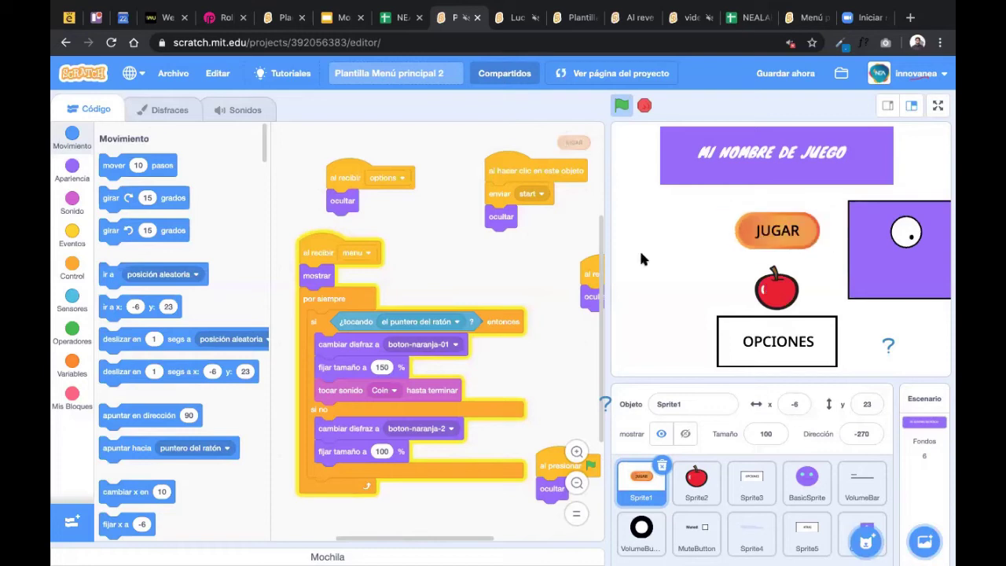
Start the game with the stage's JUGAR button and inspect the button's costumes, the stage backdrops and the stage scripts
click(780, 222)
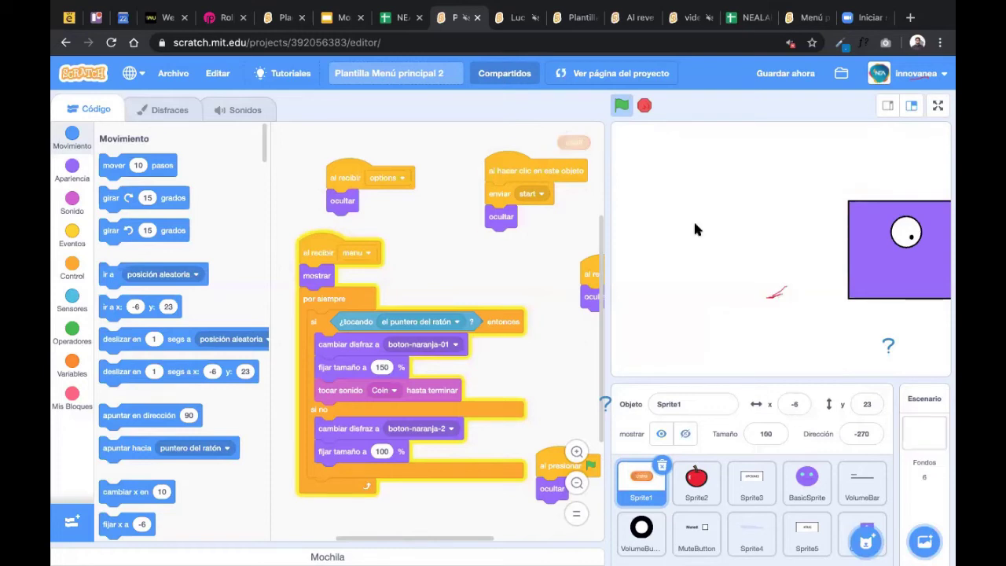
click(157, 108)
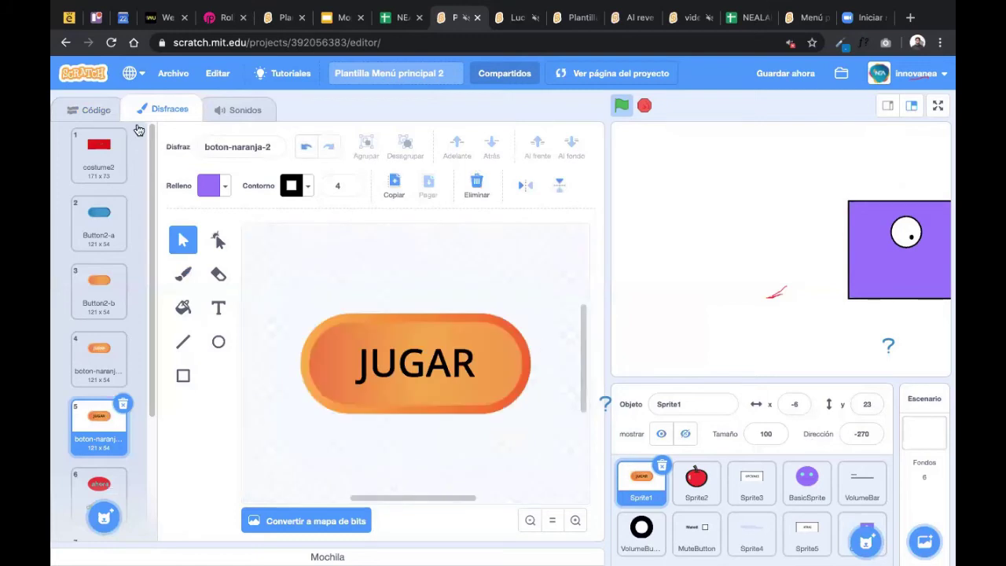
click(929, 453)
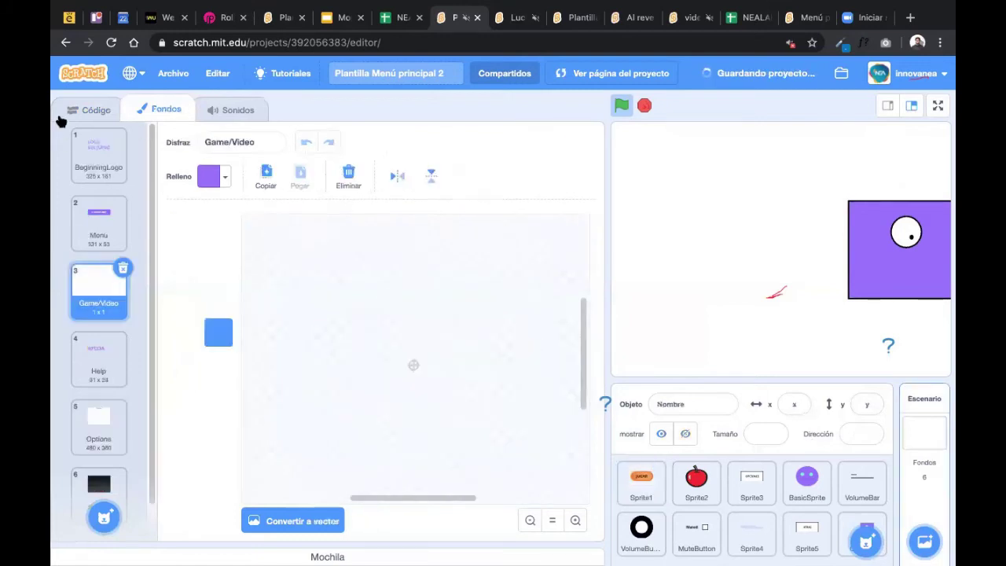
click(91, 118)
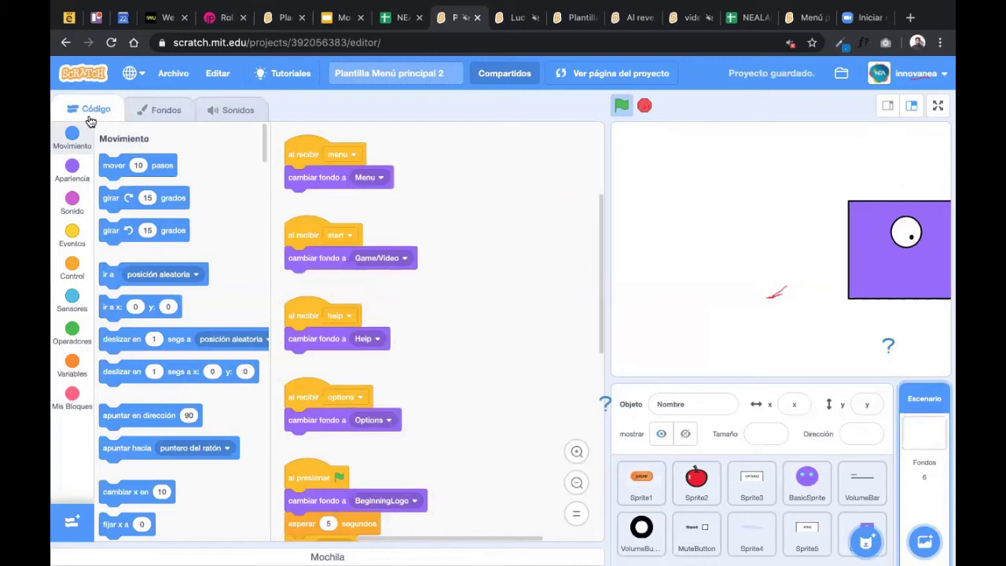
Return to the JUGAR sprite's costumes and run the project from the beginning
click(650, 485)
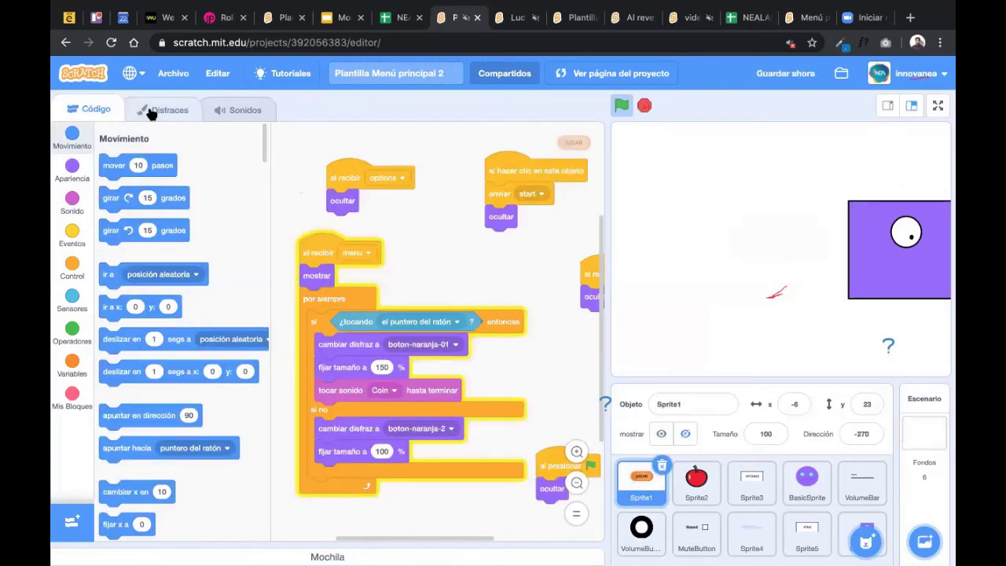
click(154, 110)
click(621, 105)
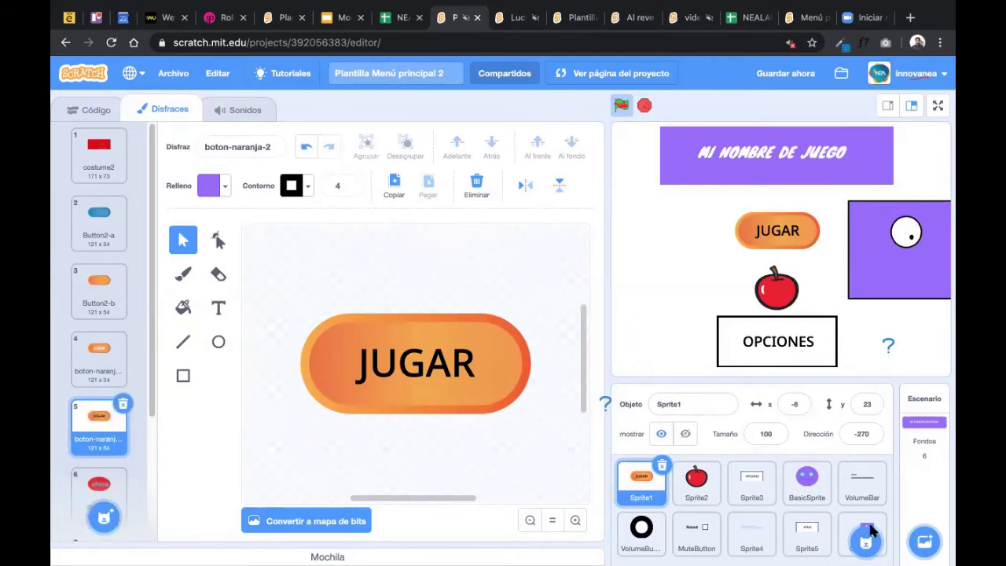
Move the JUGAR sprite's green-flag hide script into the space between its menu and start scripts
click(98, 110)
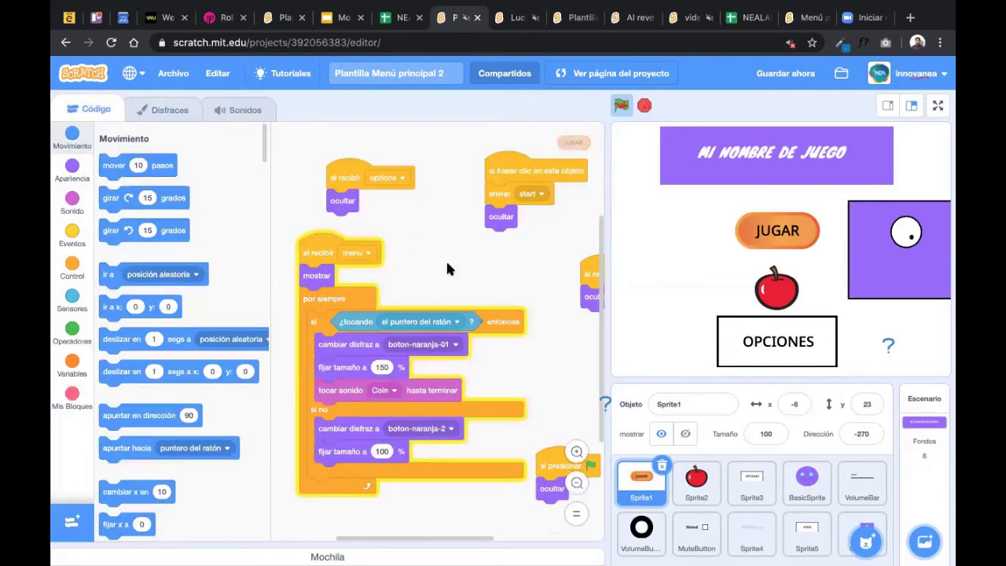
scroll(447, 269, right, 3)
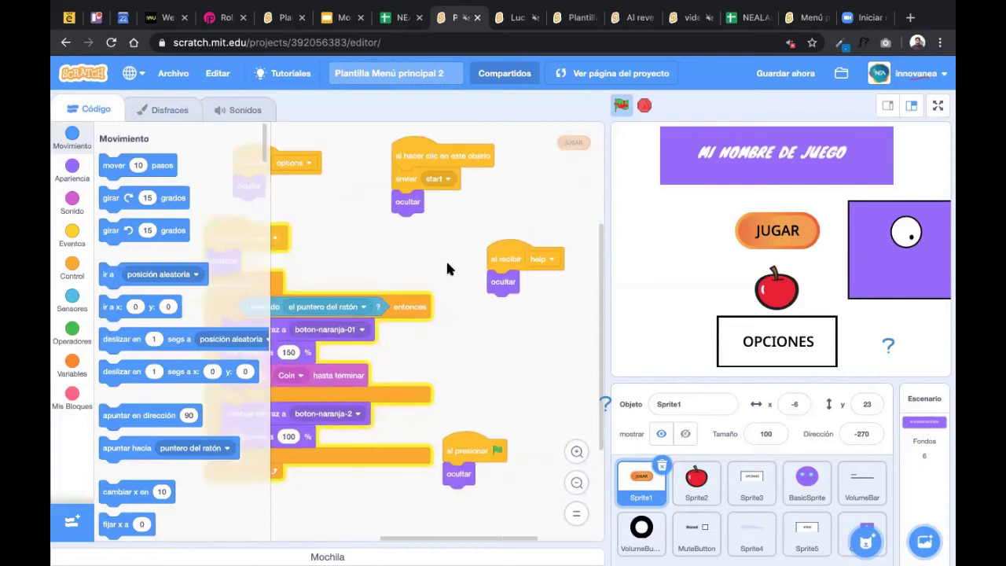
scroll(447, 269, left, 3)
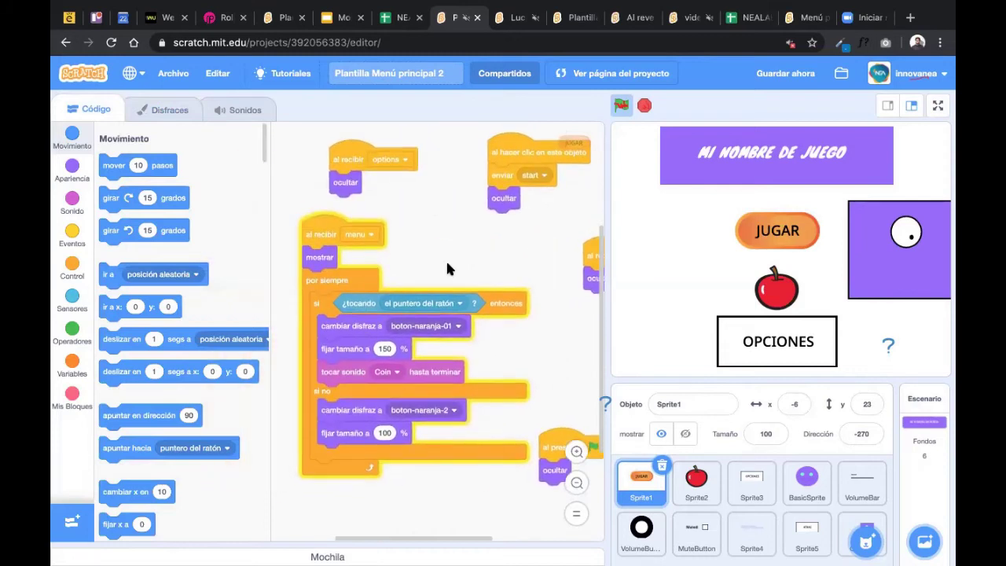
scroll(447, 269, right, 1)
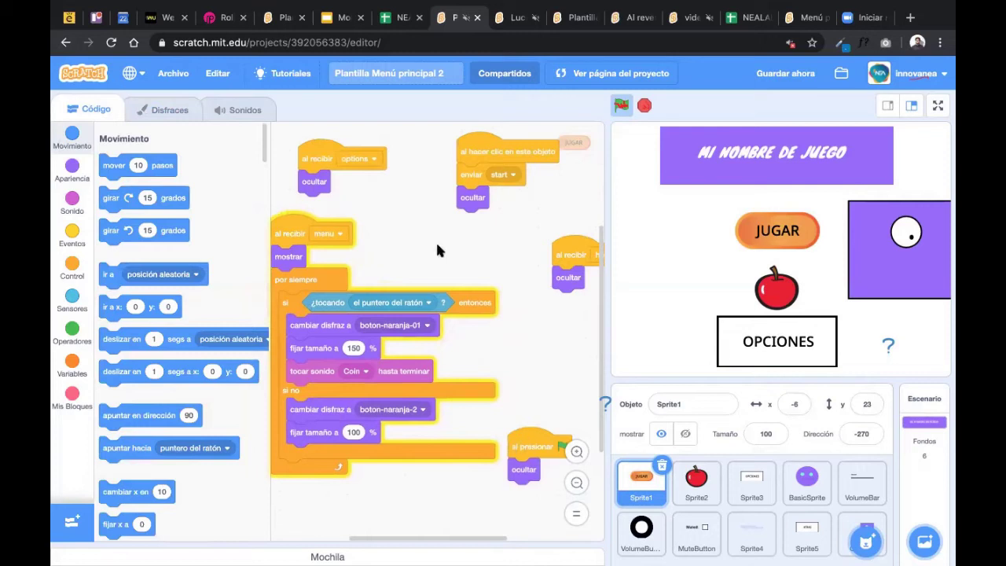
drag(527, 445, 423, 228)
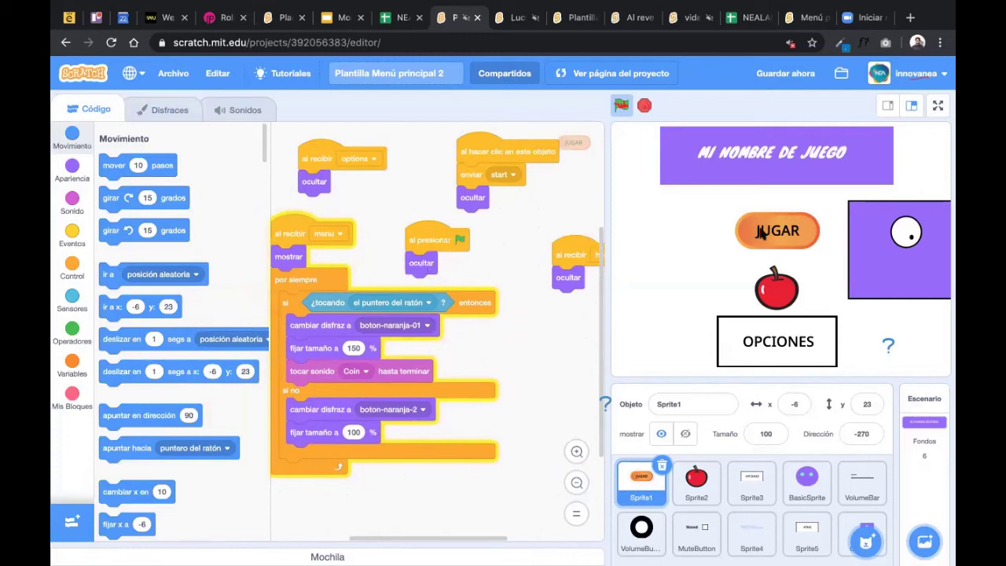
Run the project again and compare the apple sprite's scripts with those of the JUGAR sprite
click(621, 107)
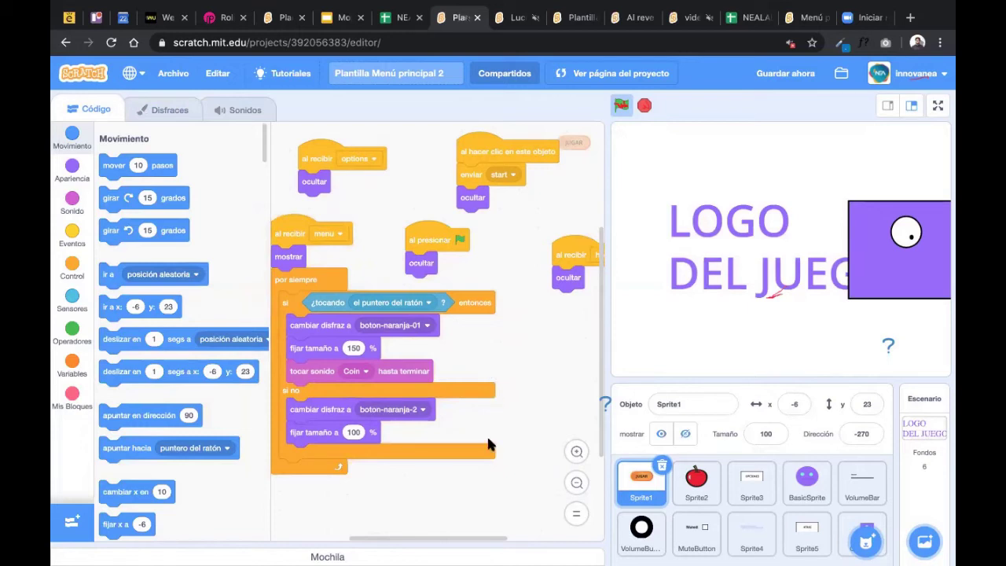
click(697, 481)
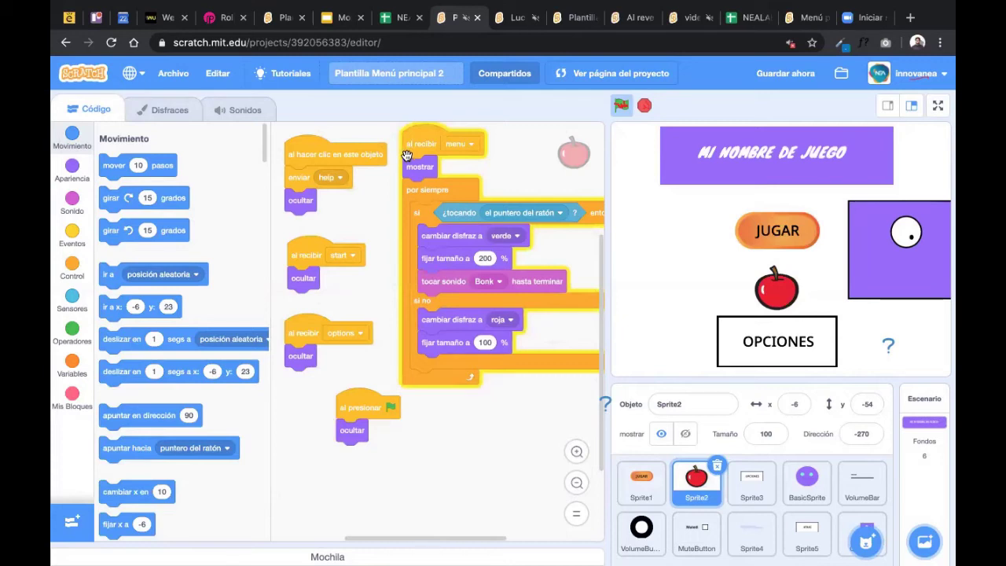
click(638, 480)
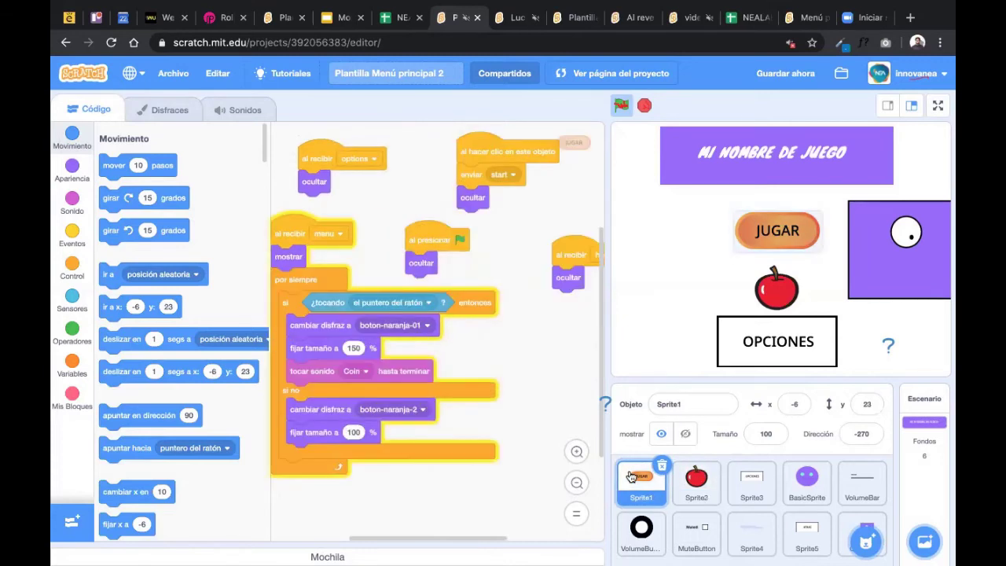
Move the whole JUGAR button artwork in costume boton-naranja-2 up and to the left of the costume centre
click(186, 106)
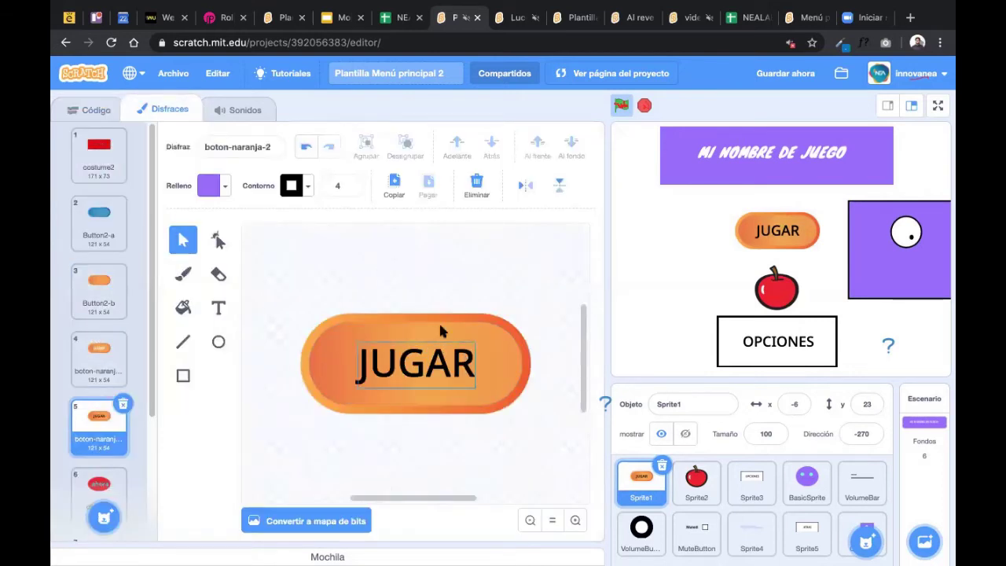
drag(539, 279, 317, 443)
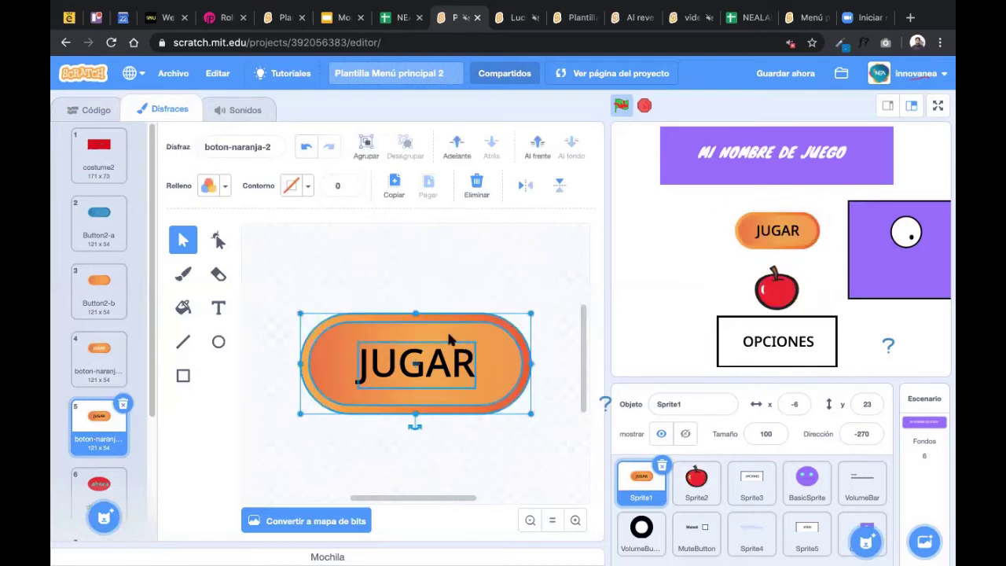
mouse_move(441, 319)
mouse_down()
mouse_move(335, 259)
mouse_move(372, 248)
mouse_up()
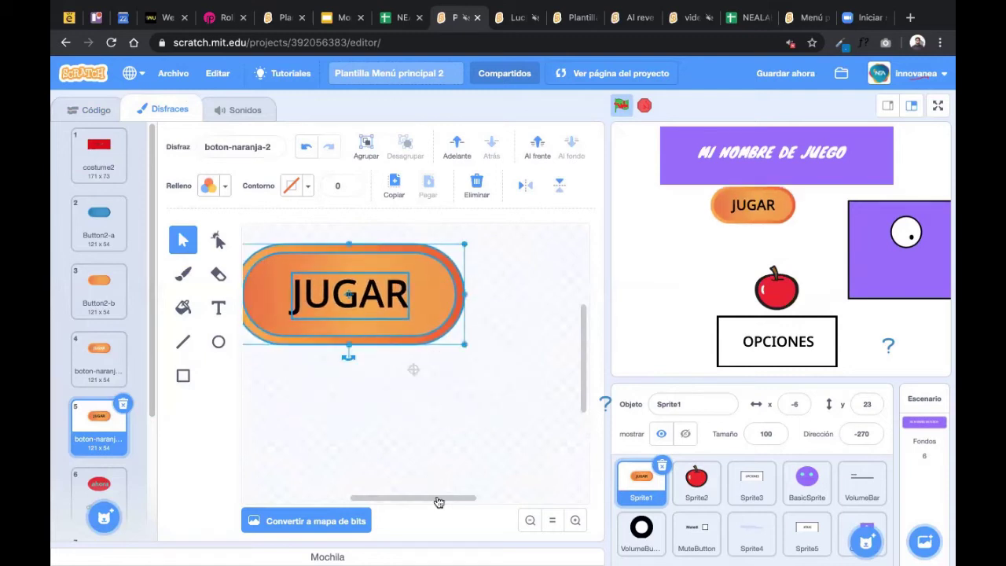
click(530, 520)
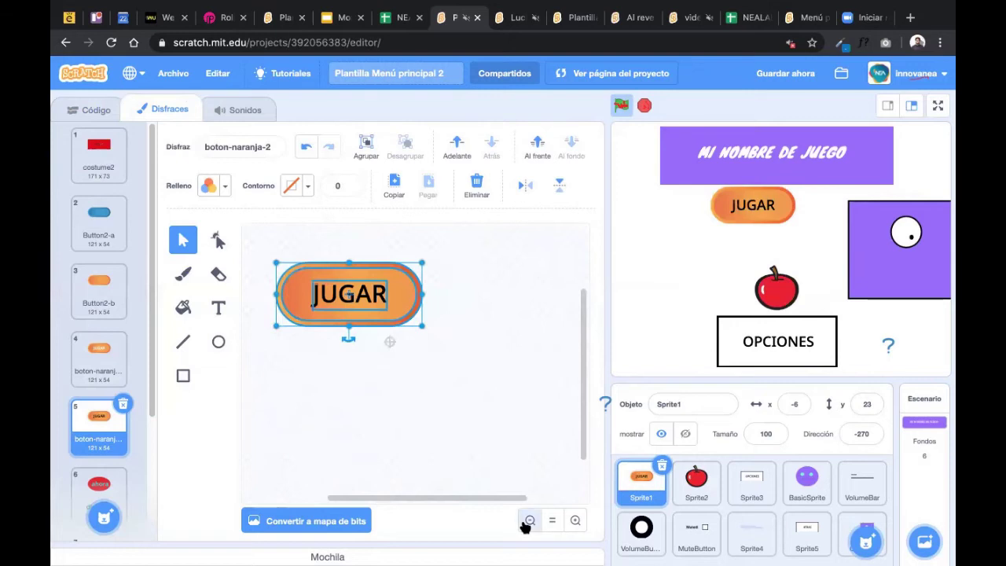
click(529, 520)
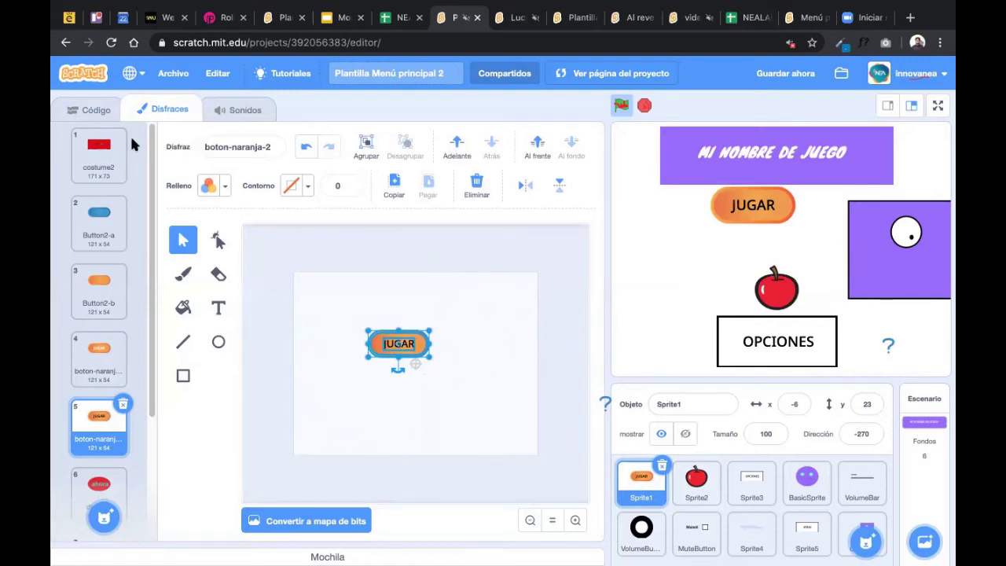
Switch the editor language to English
click(135, 75)
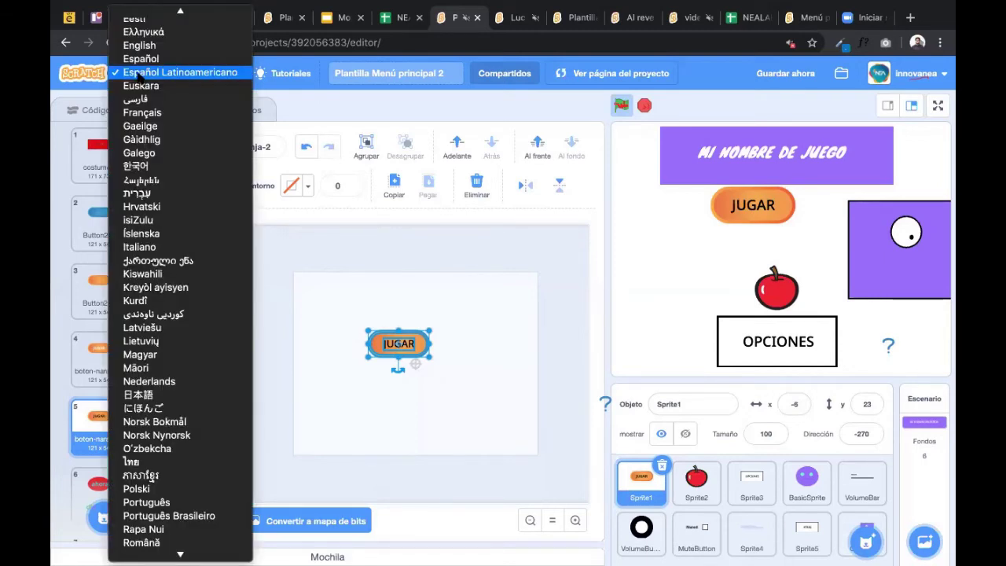
click(136, 74)
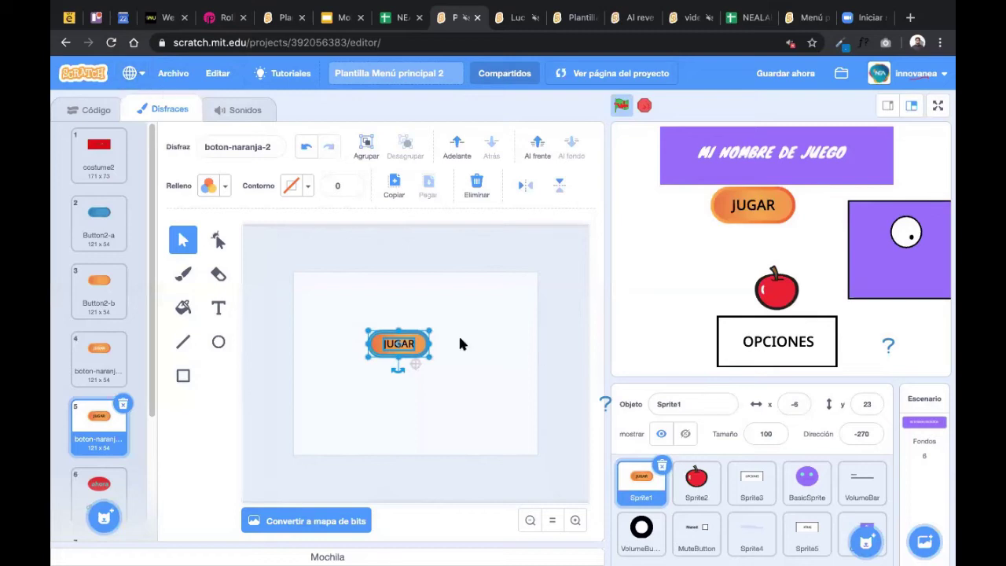
click(135, 74)
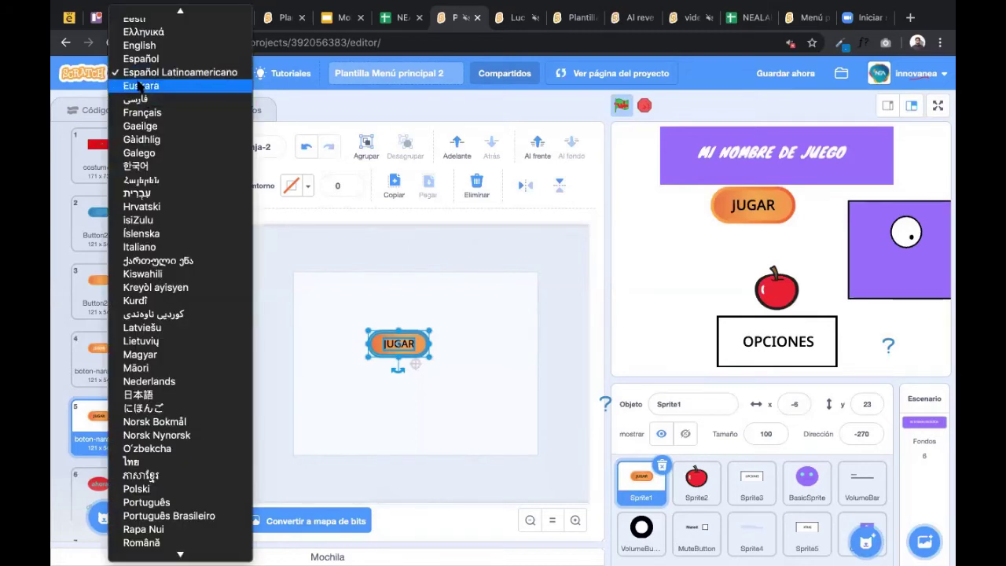
scroll(138, 84, up, 2)
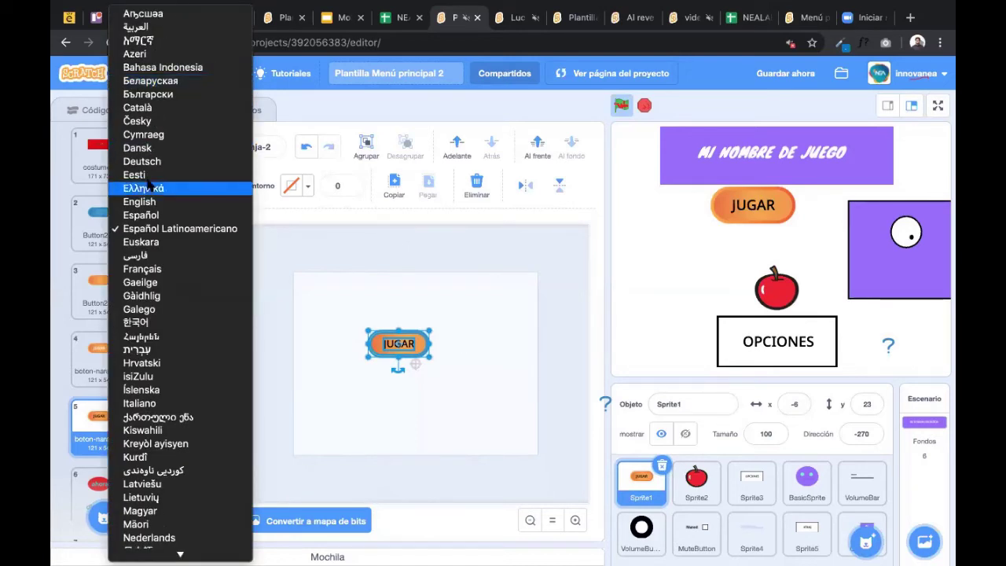
scroll(146, 185, down, 2)
scroll(155, 208, up, 1)
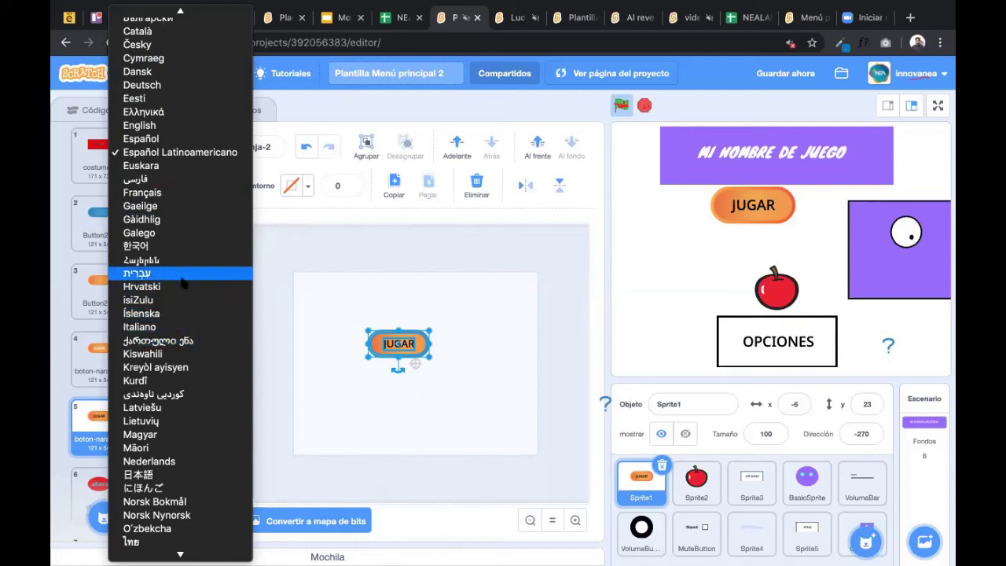
scroll(183, 283, up, 3)
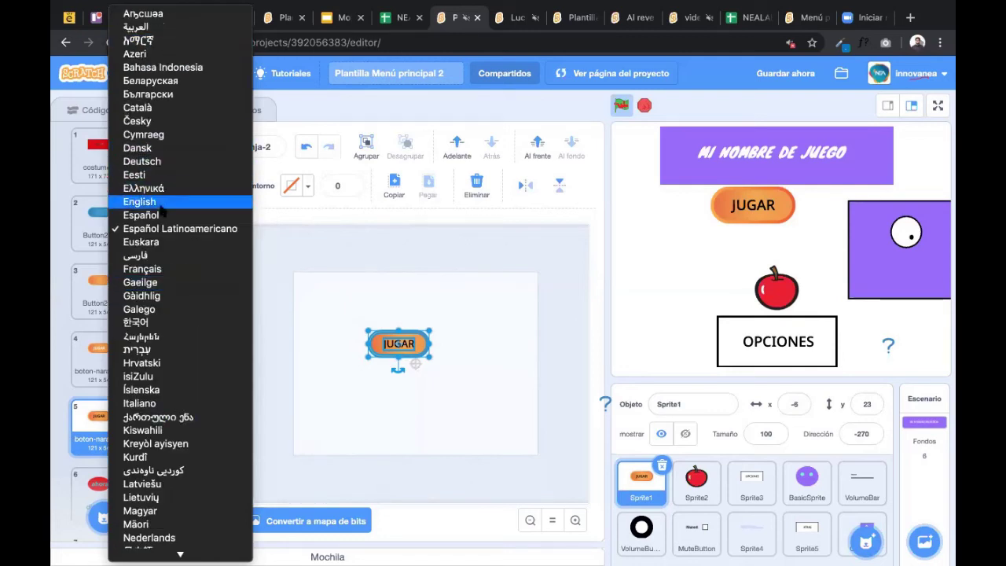
key(Escape)
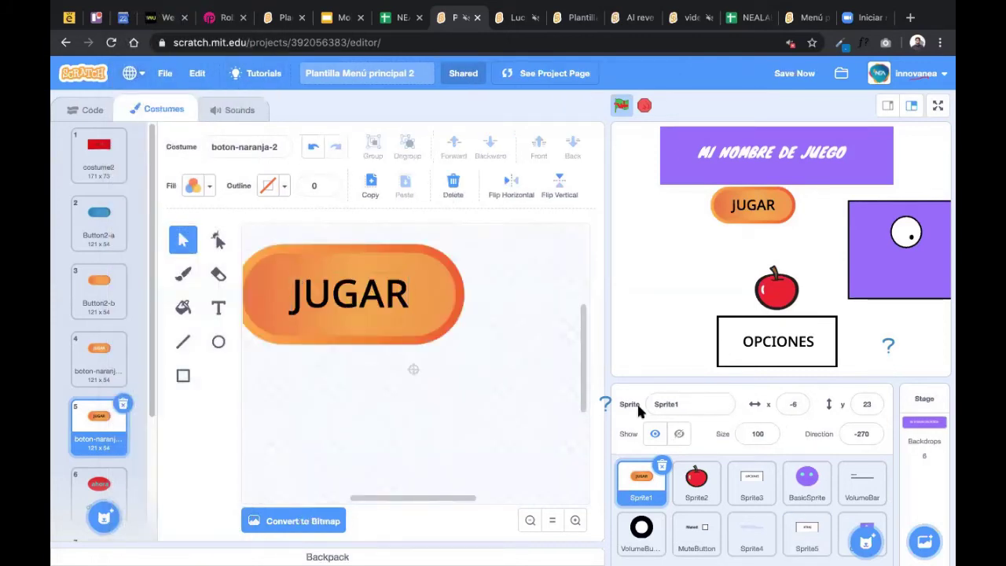
Set the editor language back to Español Latinoamericano and look through the list of available languages
click(140, 77)
click(153, 100)
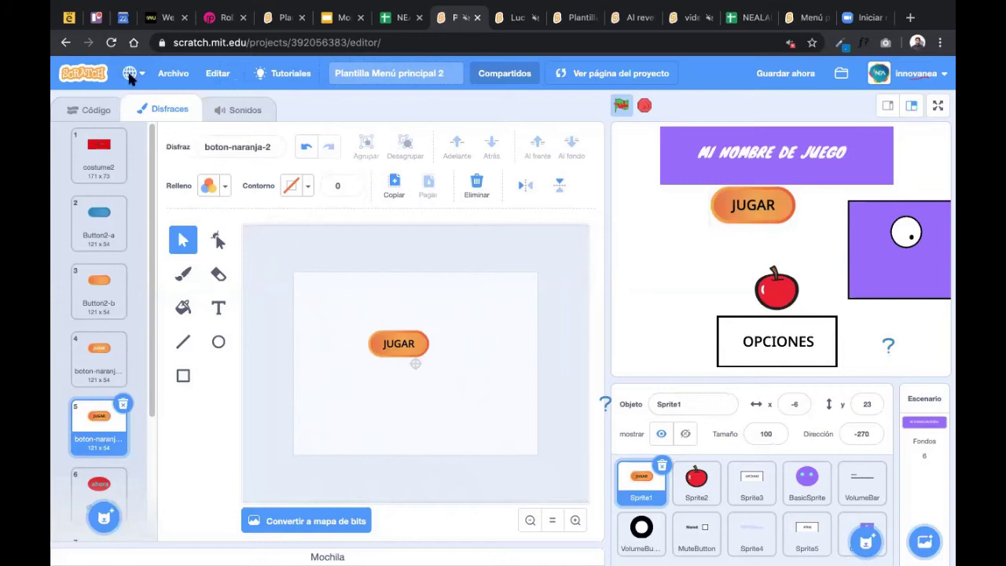
click(130, 75)
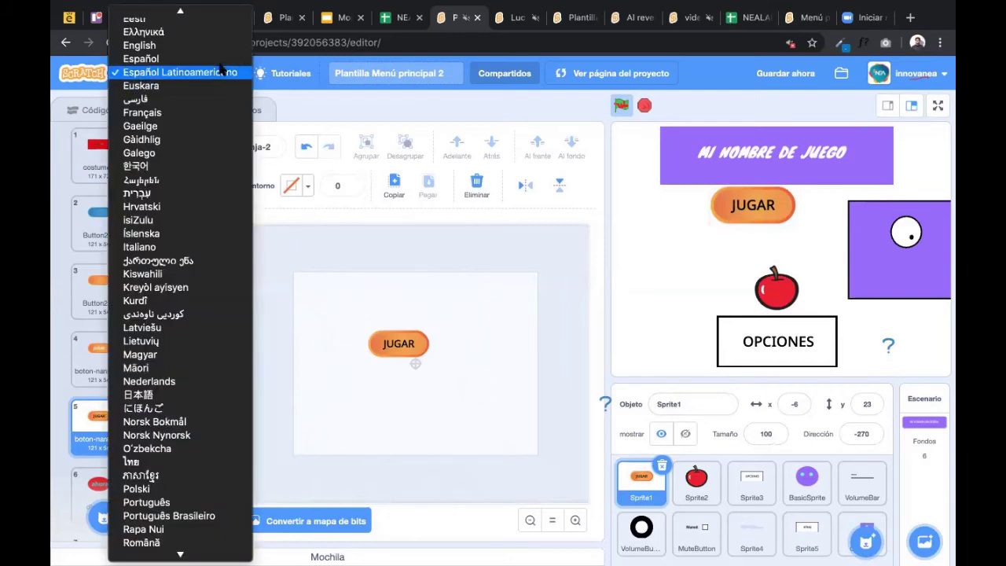
scroll(221, 72, up, 3)
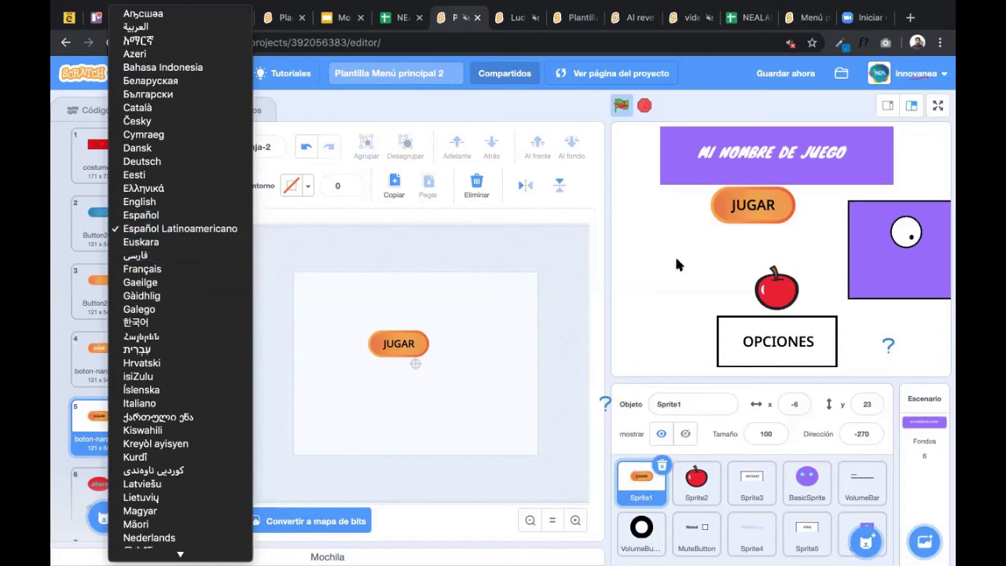
click(540, 262)
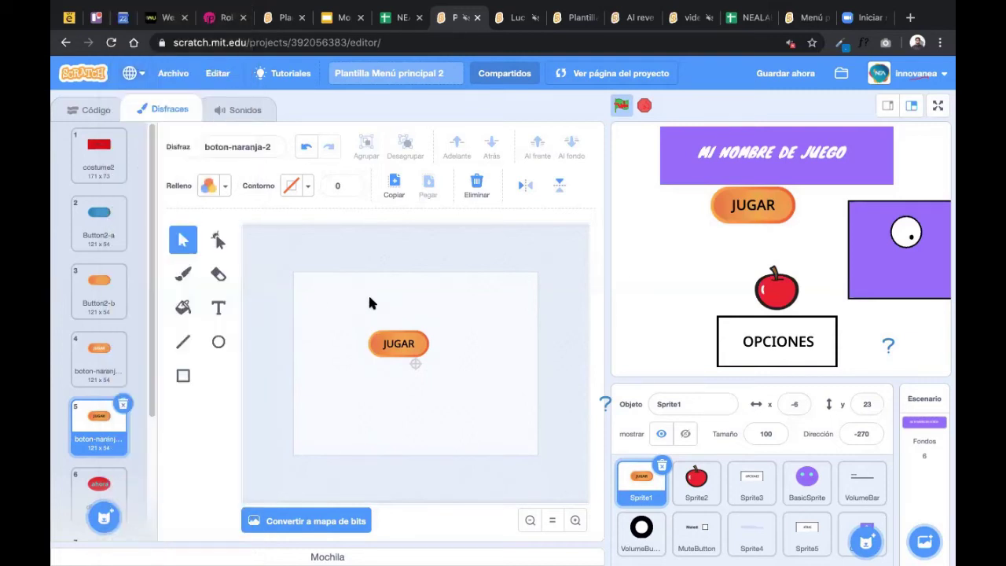
Select the JUGAR button artwork and nudge it in large steps to below and left of the costume centre
click(374, 342)
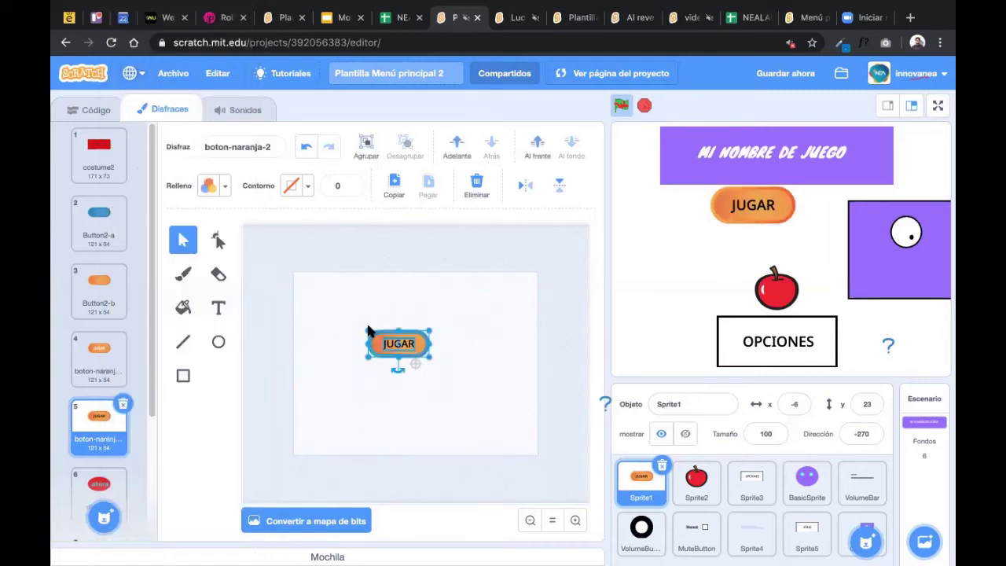
key(shift+Down)
key(shift+Down)
key(shift+Down)
key(shift+Down)
key(shift+Down)
key(shift+Down)
key(shift+Down)
key(shift+Down)
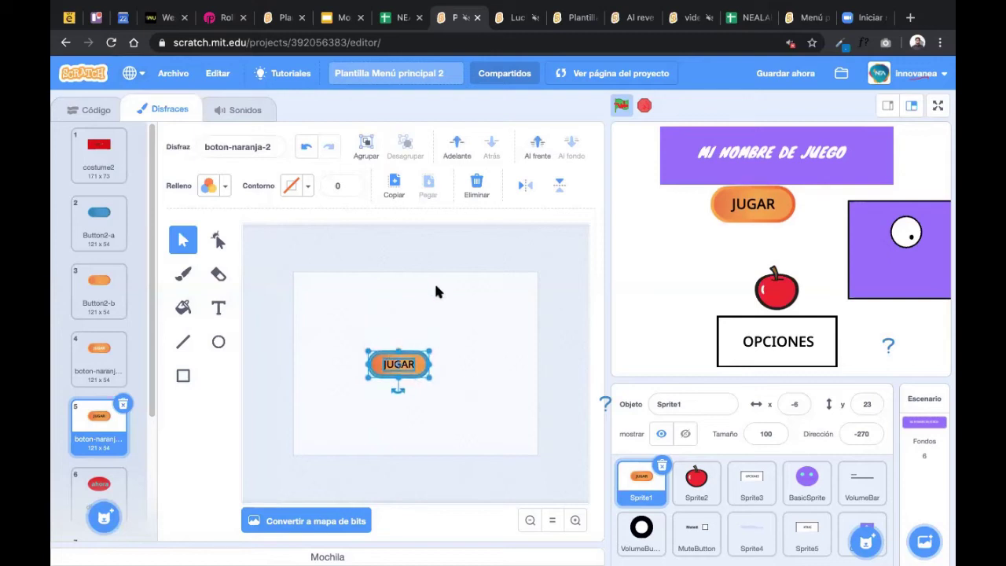
key(shift+Down)
key(shift+Down)
key(shift+Down)
key(shift+Down)
key(shift+Down)
key(shift+Down)
key(shift+Down)
key(shift+Down)
key(shift+Down)
key(shift+Down)
key(shift+Down)
key(shift+Down)
key(shift+Down)
key(shift+Down)
key(shift+Down)
key(shift+Left)
key(shift+Left)
key(shift+Left)
key(shift+Left)
key(shift+Left)
key(shift+Left)
key(shift+Up)
key(shift+Up)
key(shift+Up)
key(shift+Up)
key(shift+Up)
key(shift+Up)
key(shift+Up)
key(shift+Up)
key(shift+Up)
key(shift+Up)
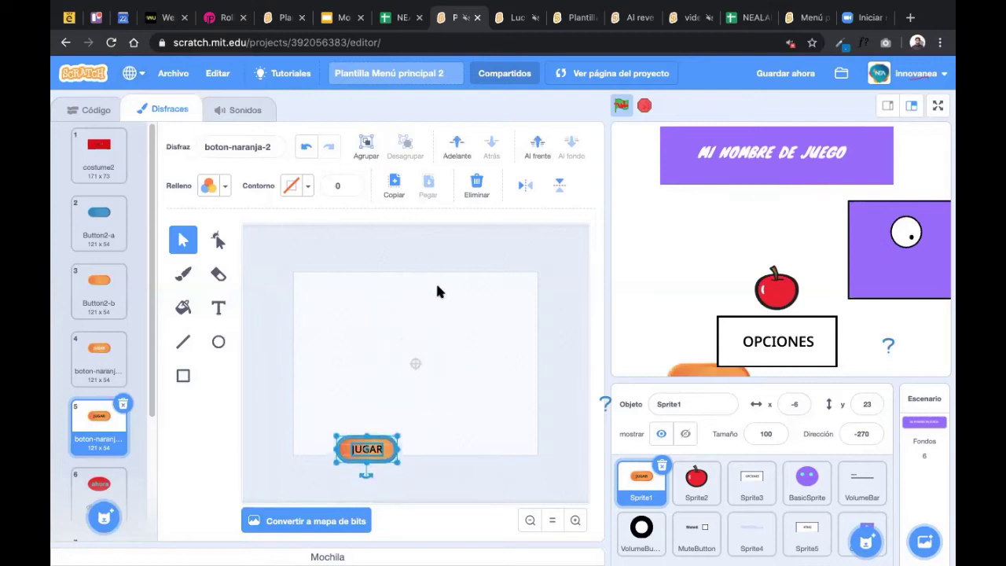
key(shift+Up)
key(shift+Up)
key(shift+Up)
key(shift+Up)
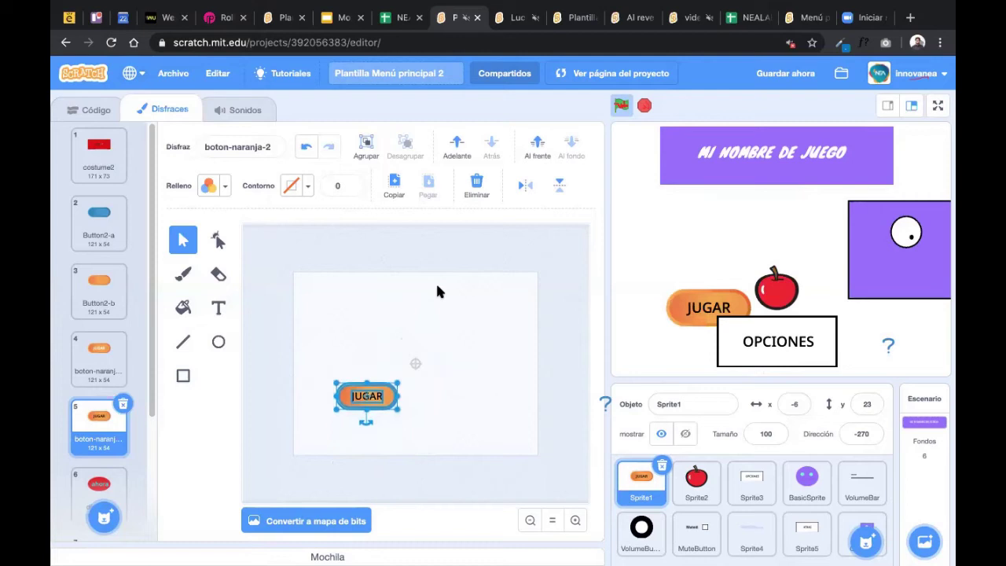
key(shift+Left)
key(shift+Left)
key(shift+Left)
key(shift+Left)
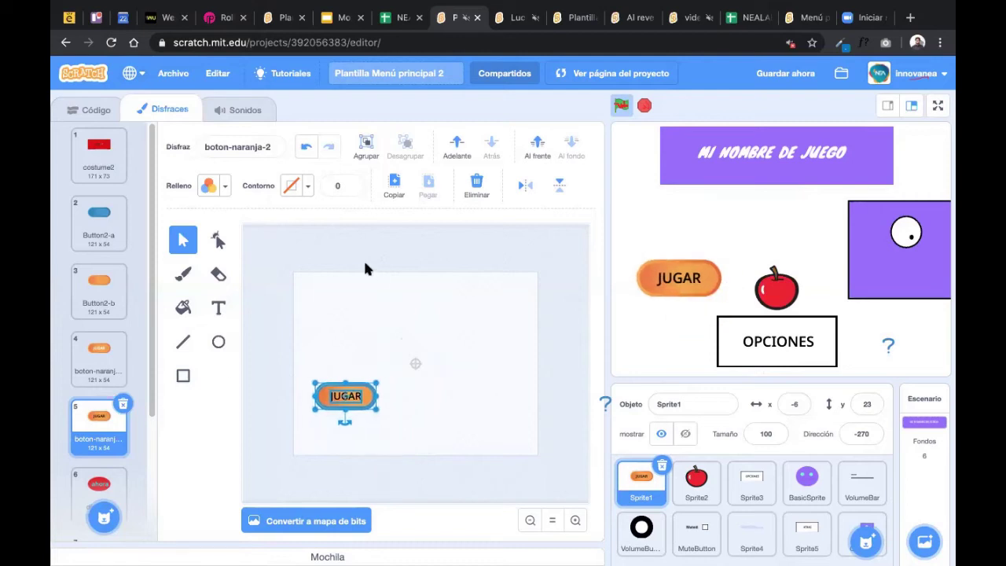
Deselect the artwork and compare the JUGAR button's position in costume boton-naranja-01 with that in boton-naranja-2
click(380, 299)
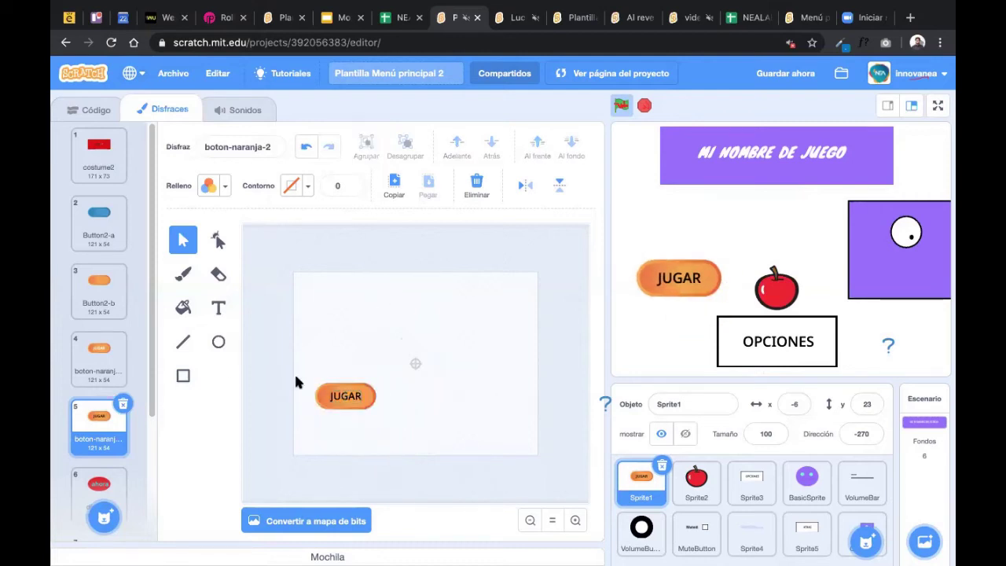
scroll(87, 408, down, 1)
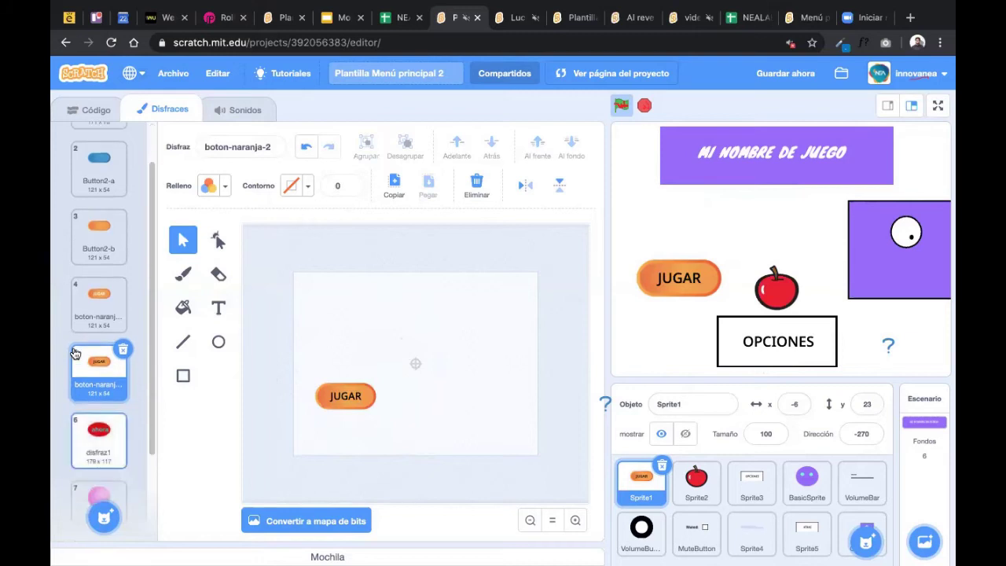
click(93, 308)
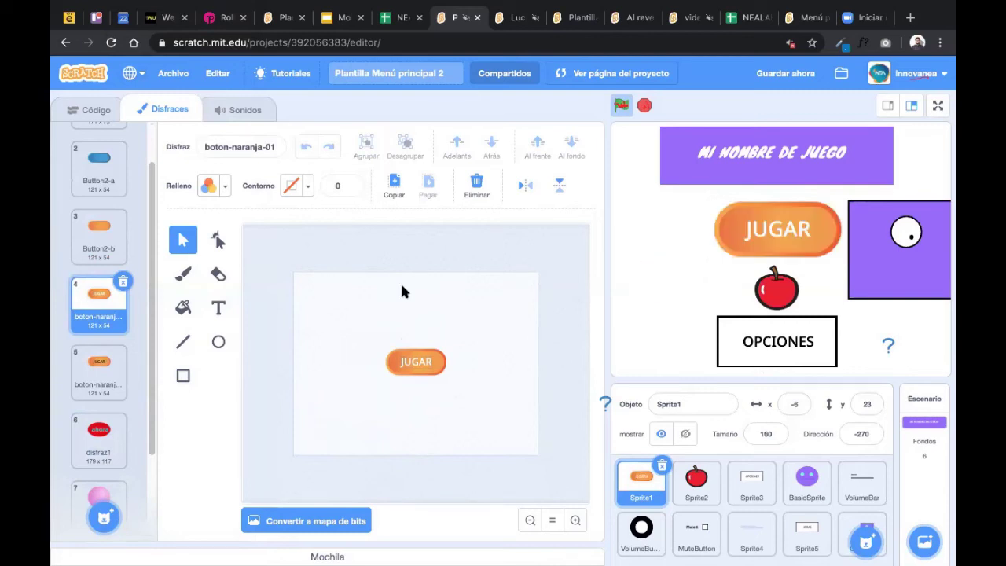
drag(485, 321, 351, 388)
Copy the whole JUGAR button artwork from costume boton-naranja-2
click(98, 373)
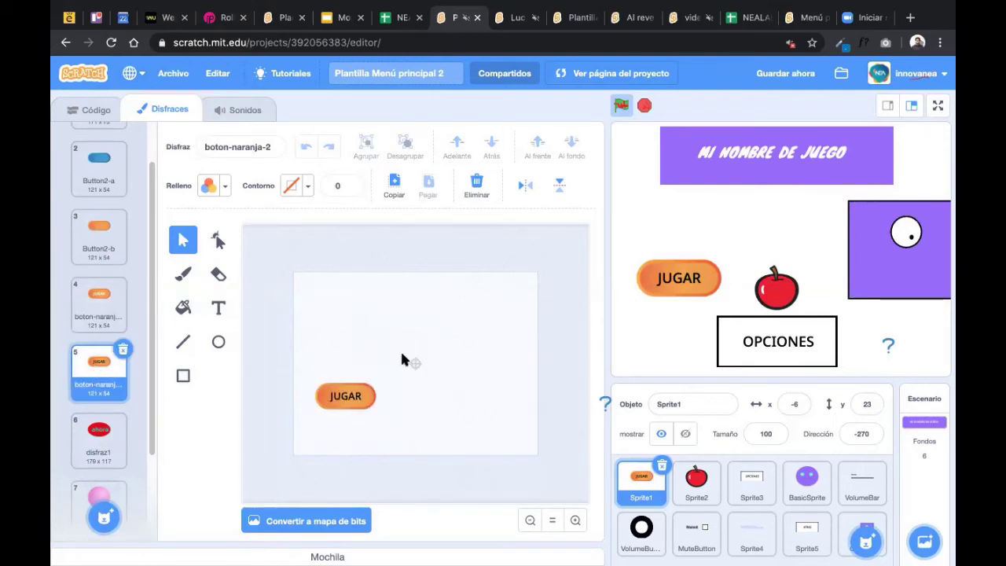
key(ctrl+a)
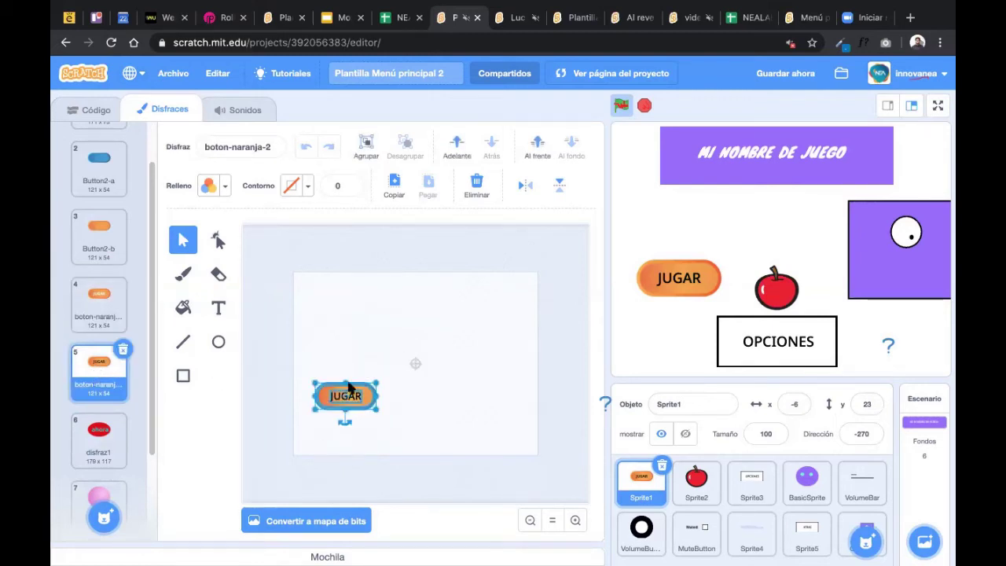
right_click(349, 393)
click(368, 296)
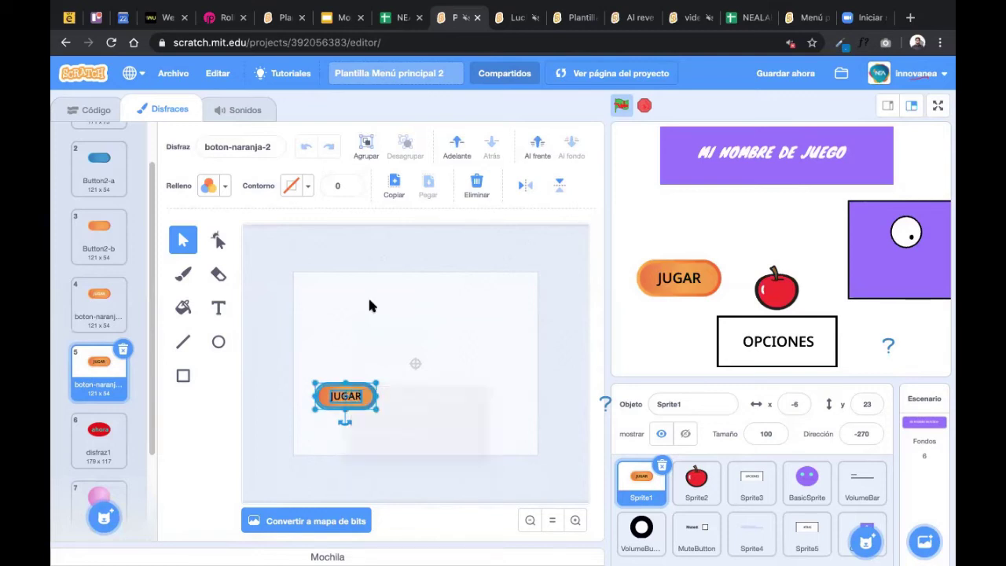
key(ctrl+c)
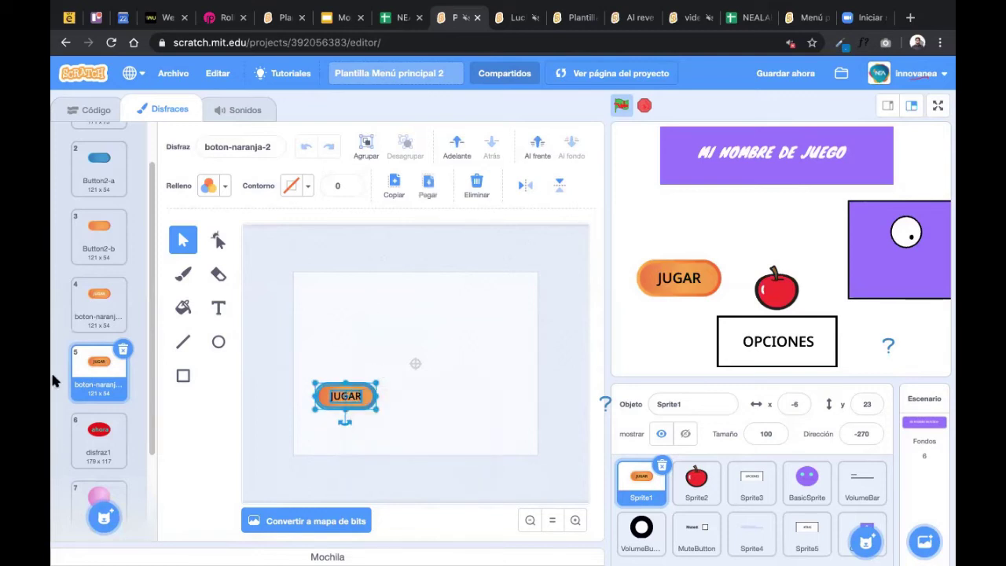
Replace all the artwork in costume boton-naranja-01 with the copied off-centre JUGAR button
click(85, 317)
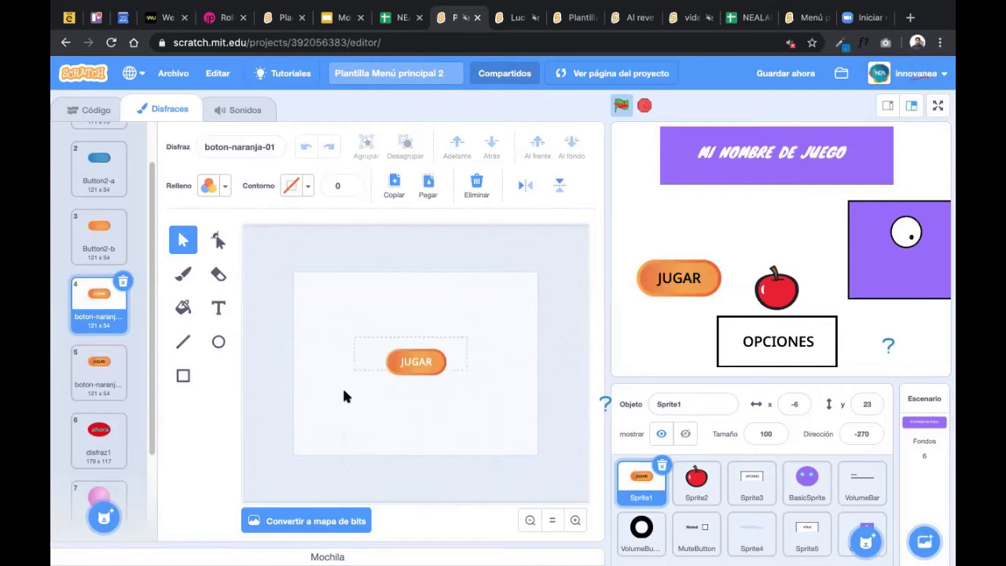
key(ctrl+a)
key(Delete)
key(ctrl+v)
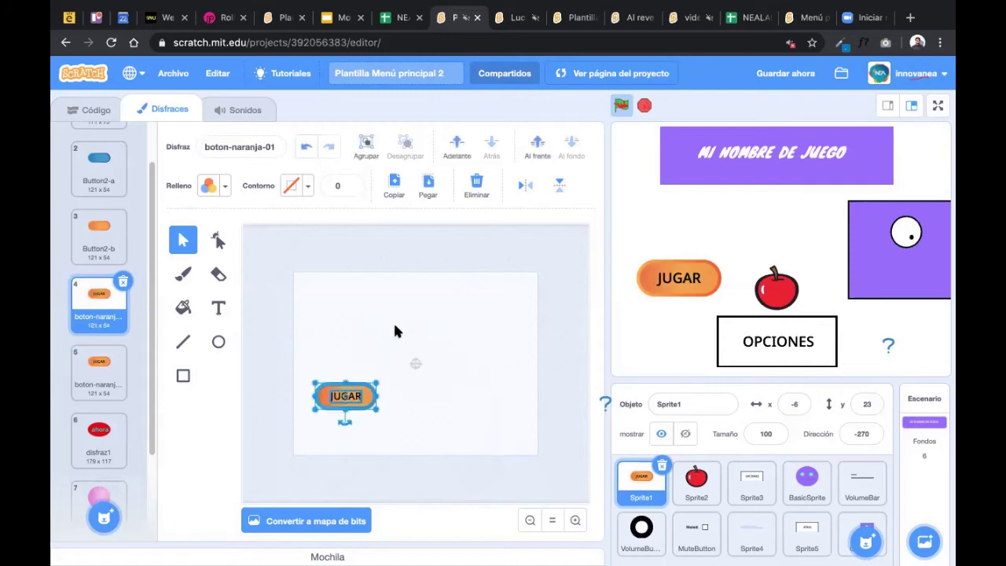
Fill the JUGAR lettering in costume boton-naranja-01 with white, using saturation 0 and brightness 100
click(395, 330)
click(342, 395)
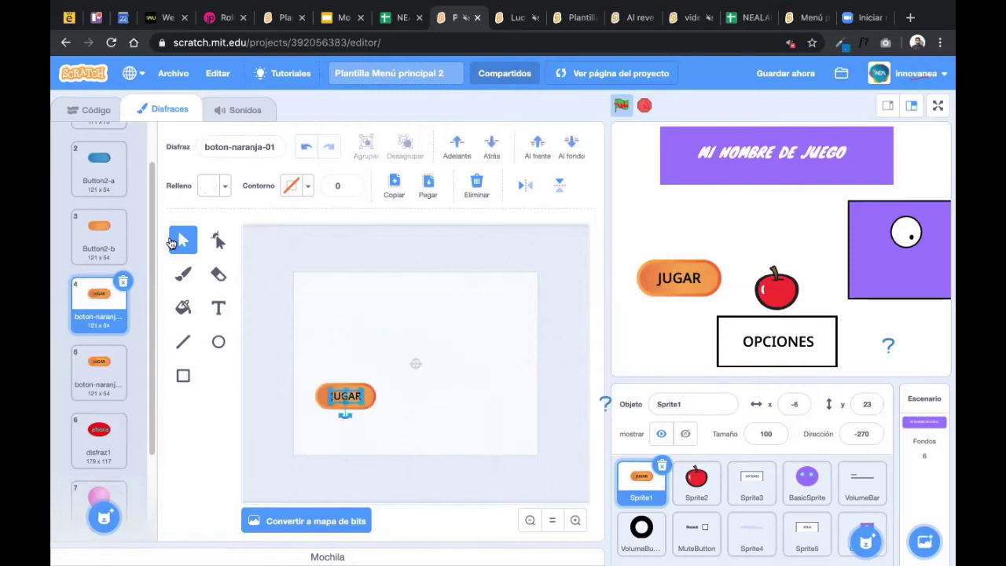
click(182, 309)
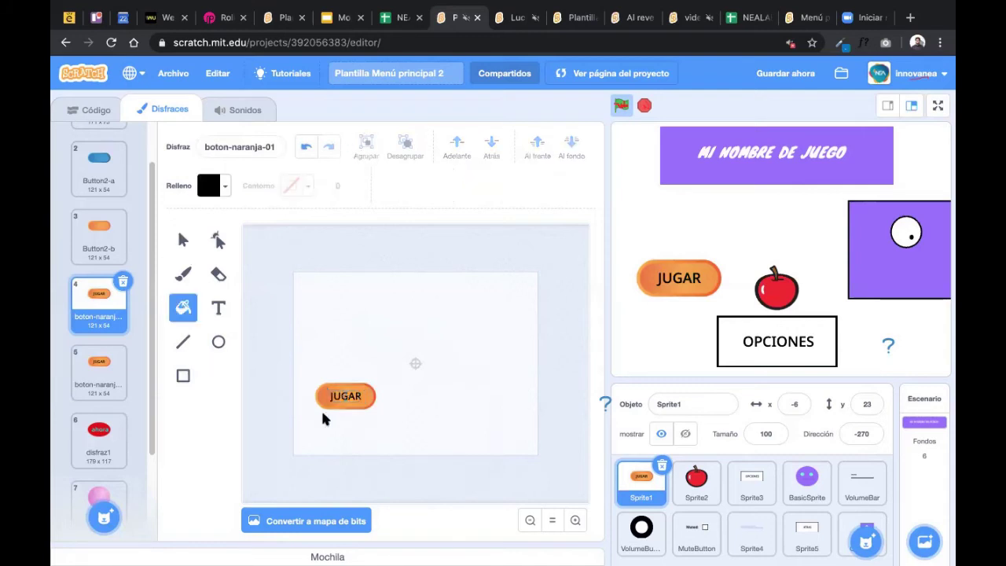
click(212, 186)
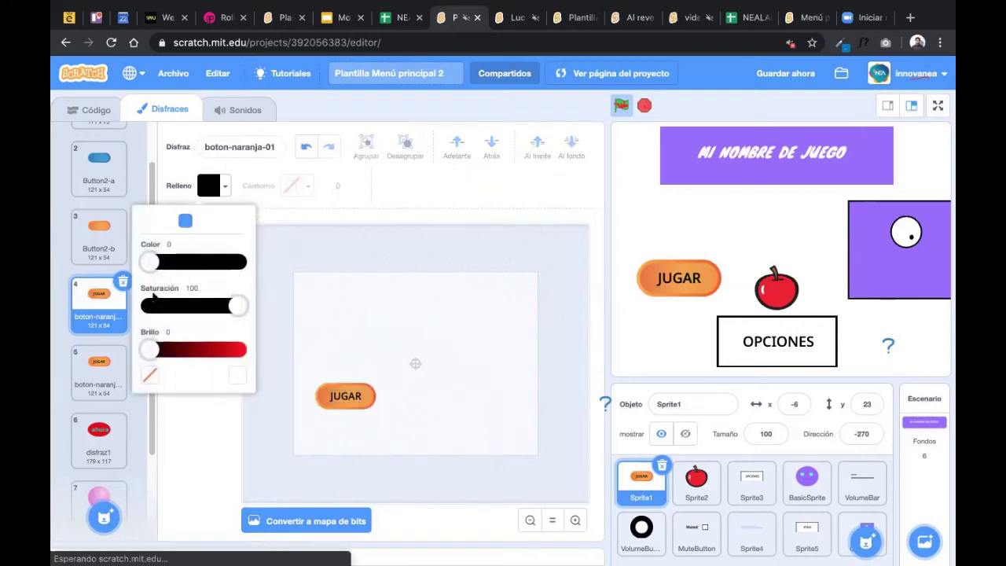
drag(234, 305, 97, 302)
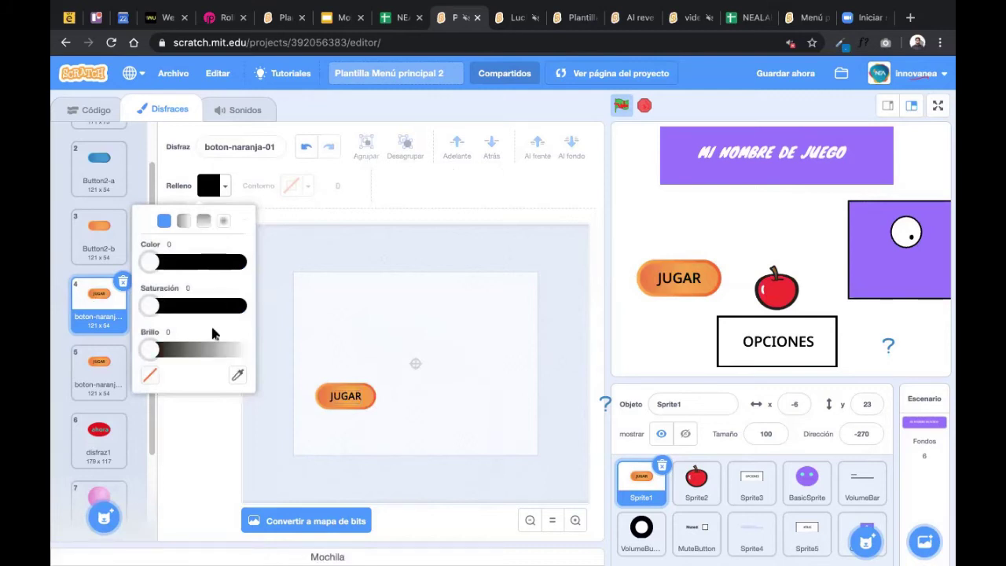
drag(149, 349, 288, 356)
click(341, 395)
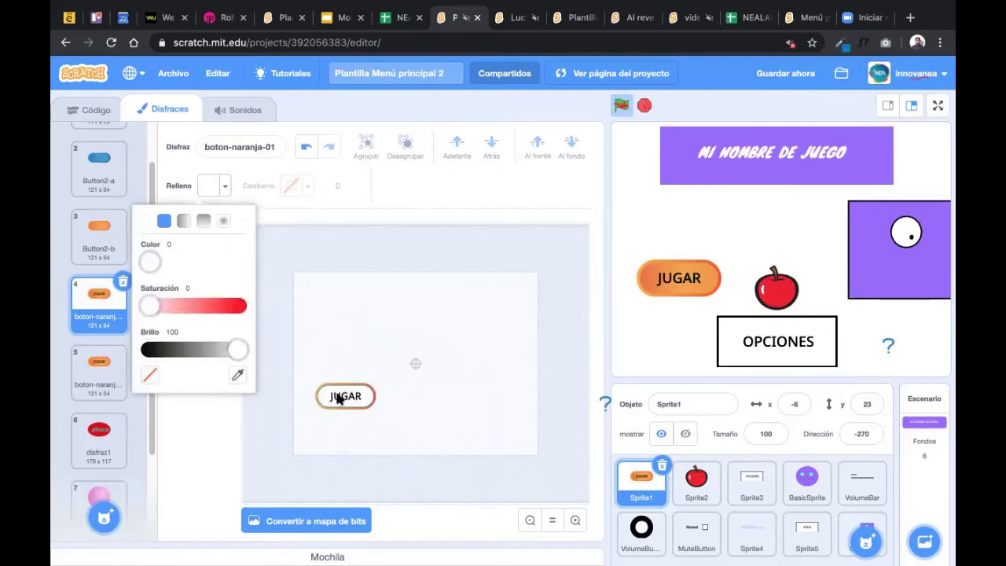
click(330, 311)
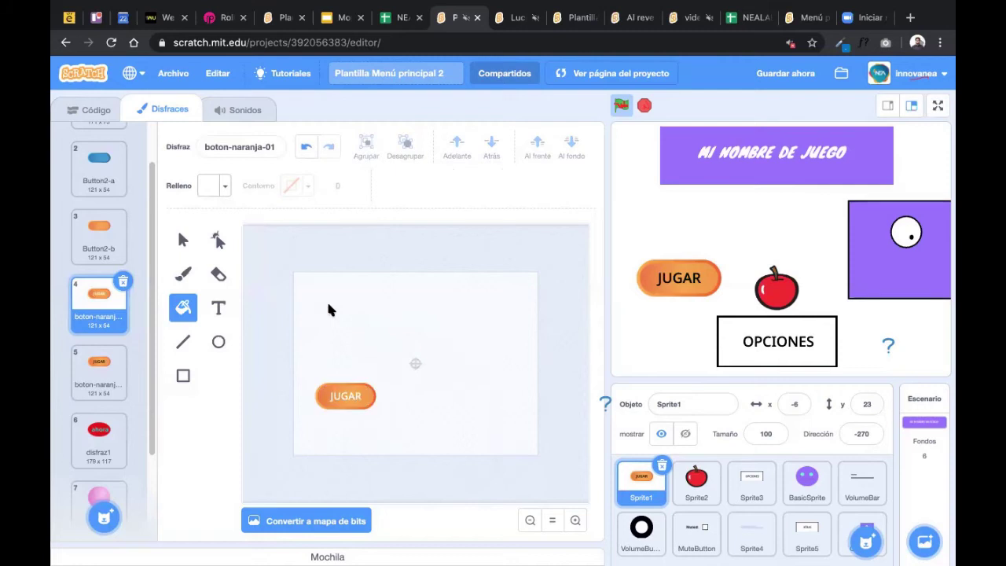
Duplicate costume boton-naranja-2 of Sprite1
drag(680, 278, 71, 359)
click(96, 364)
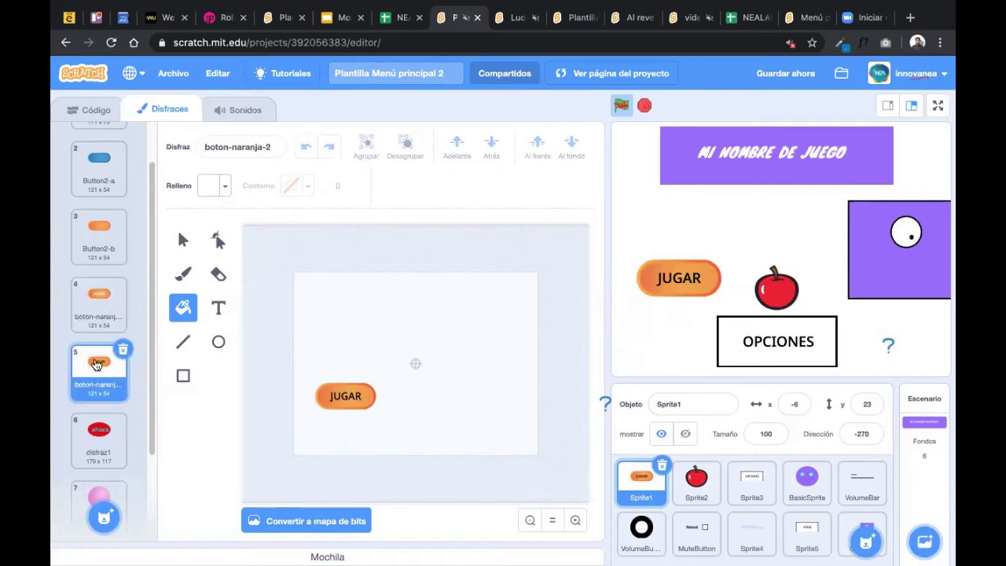
right_click(96, 366)
click(118, 377)
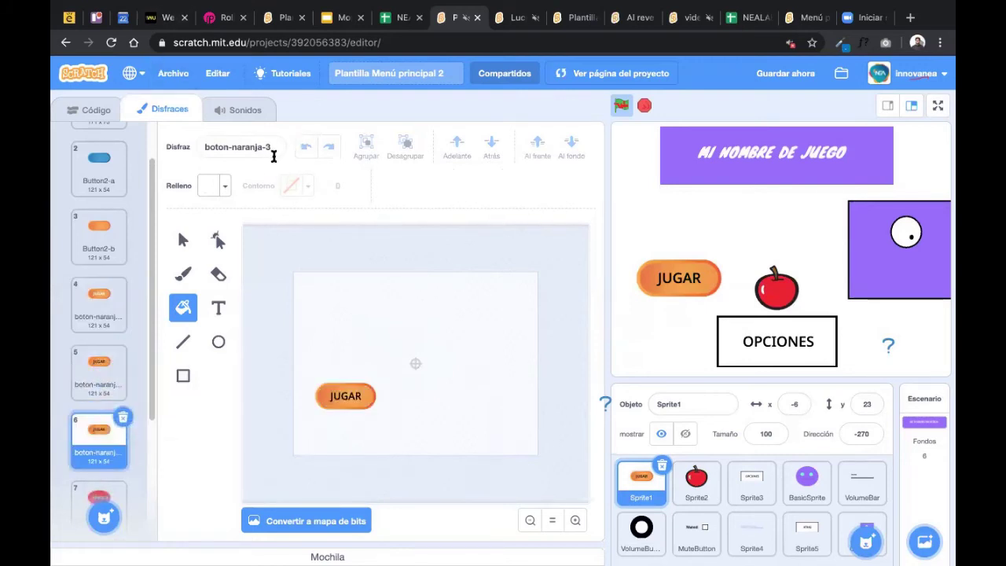
Check how Sprite1's script switches between costumes boton-naranja-01 and boton-naranja-2, and return to its costumes
click(93, 371)
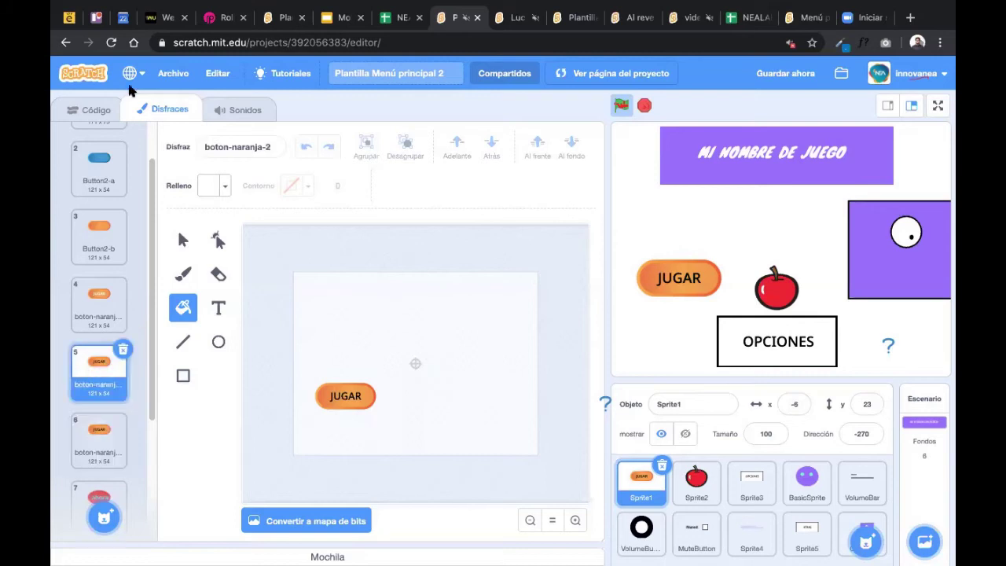
click(89, 115)
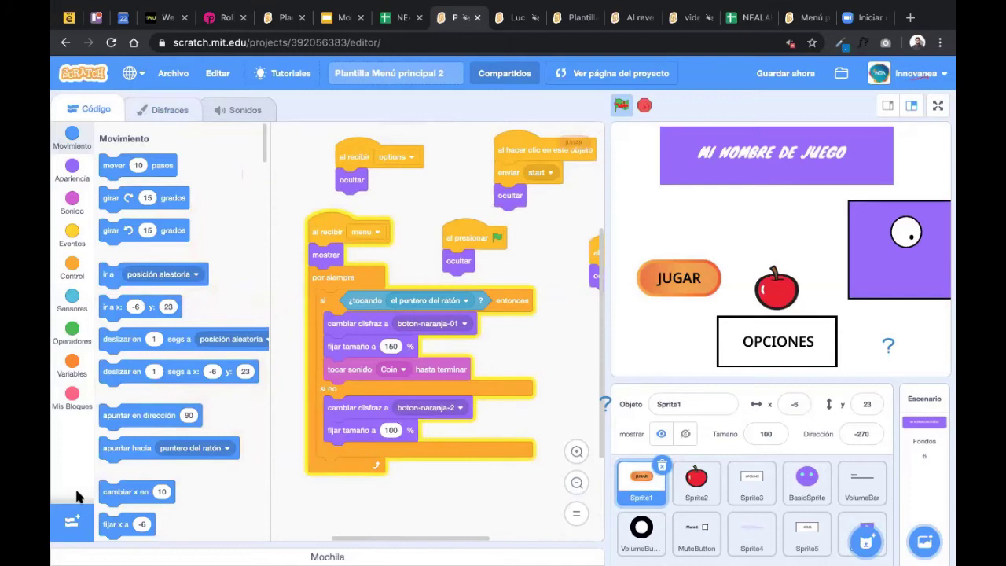
click(169, 109)
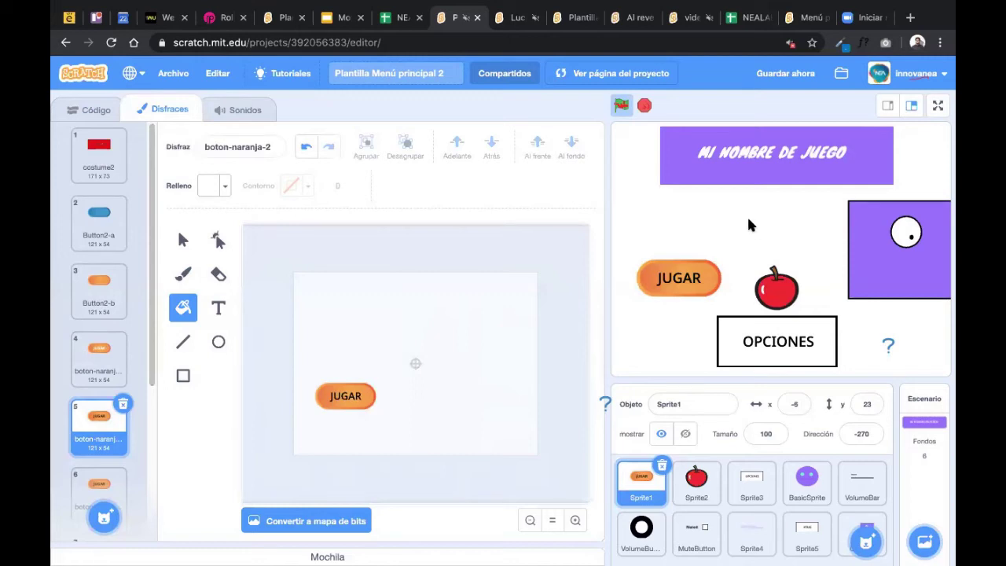
Show the stage's Menu backdrop in the paint editor with the whole canvas and title banner in view
click(924, 446)
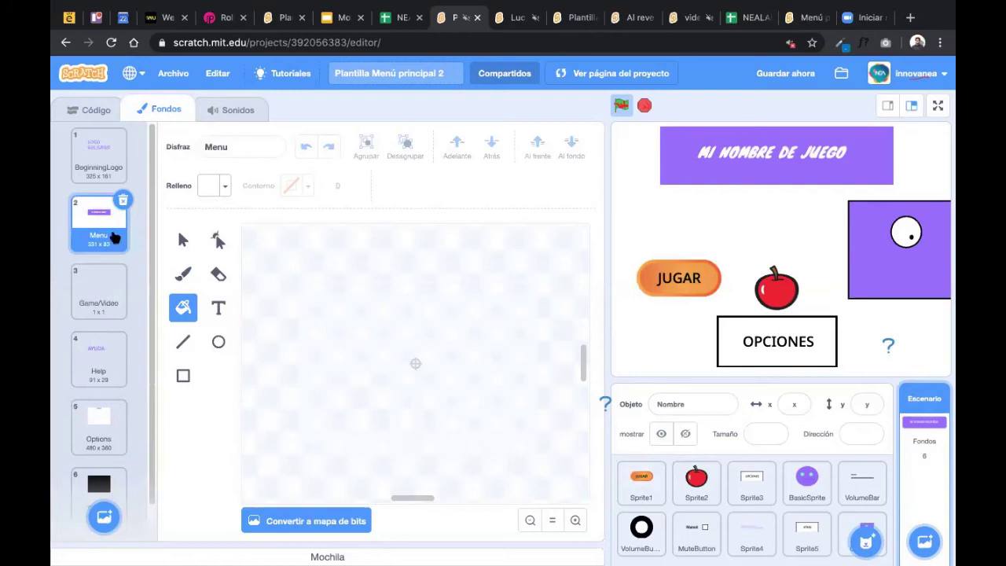
click(529, 521)
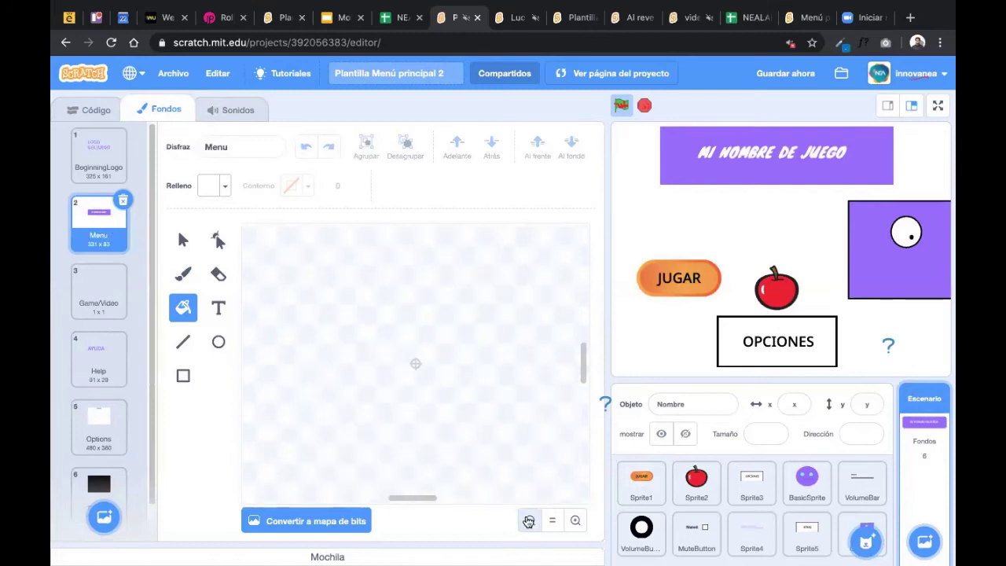
click(528, 522)
click(529, 521)
click(529, 521)
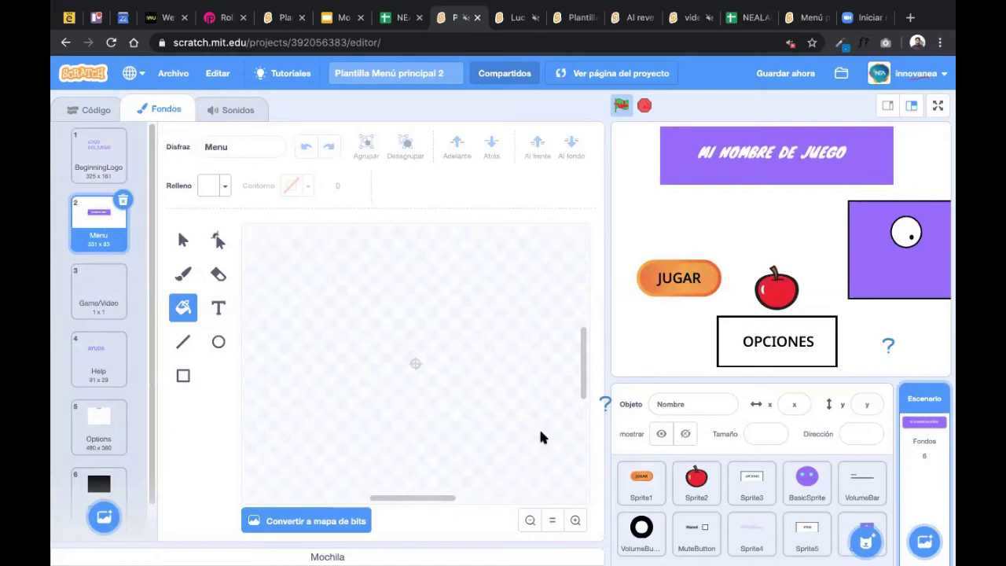
click(529, 530)
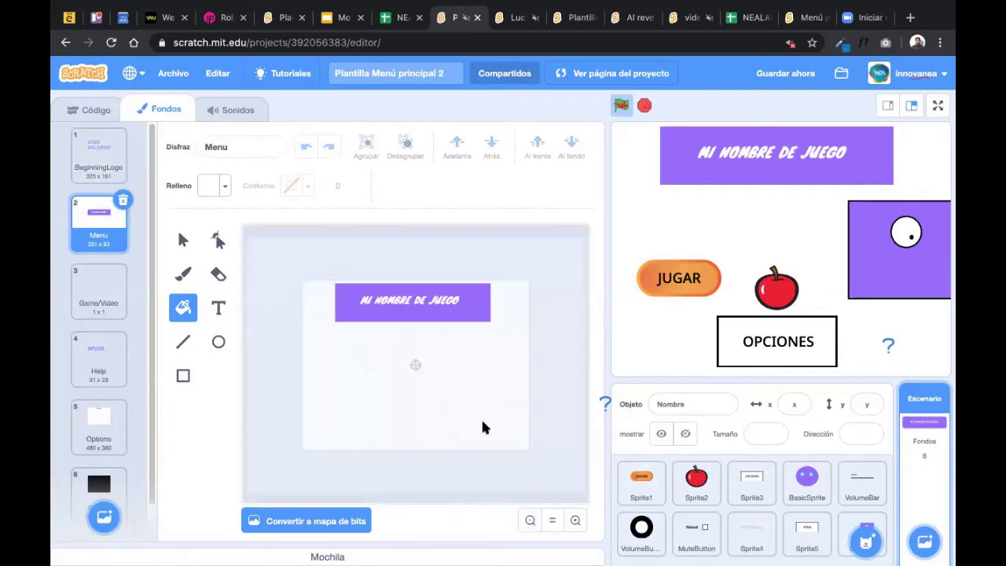
click(573, 522)
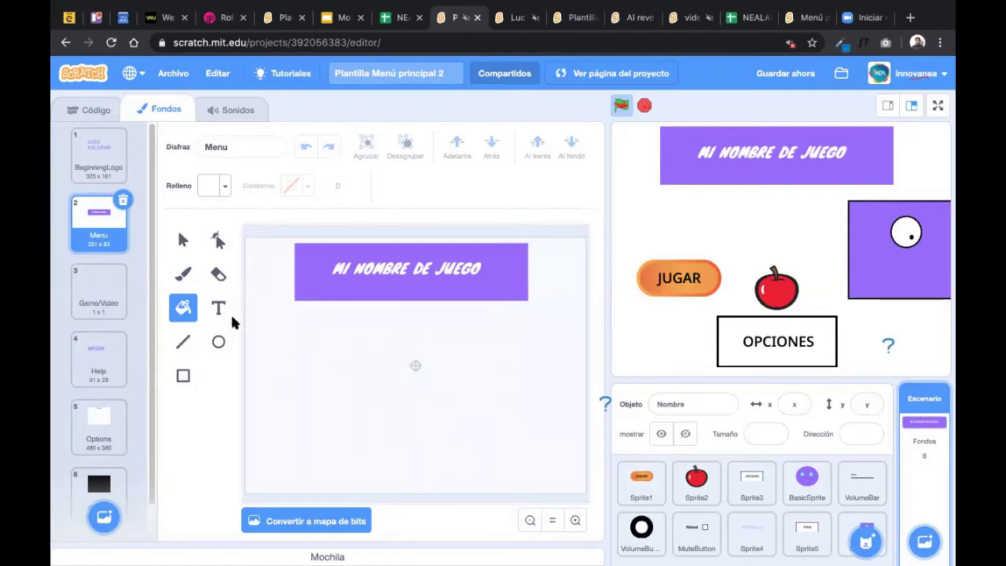
Try painting diagonal red brush strokes below the title on the Menu backdrop with colour saturation 100, and undo them
click(177, 279)
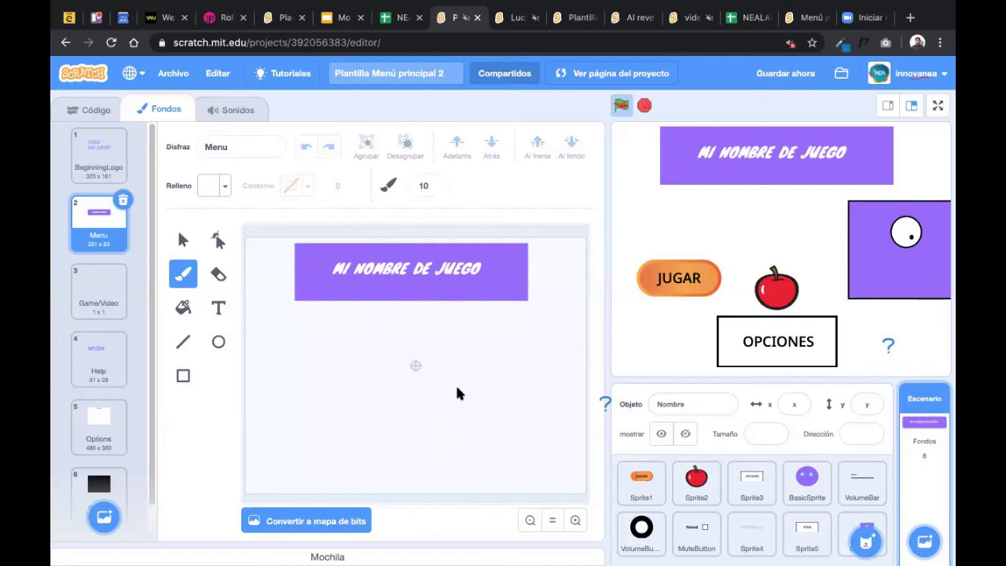
key(ctrl+z)
click(209, 186)
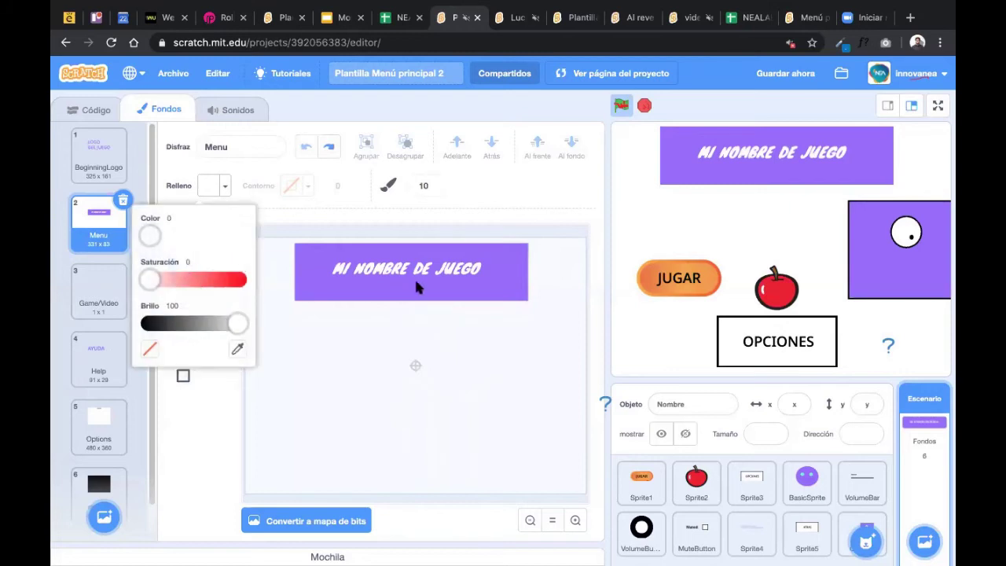
drag(151, 271, 288, 279)
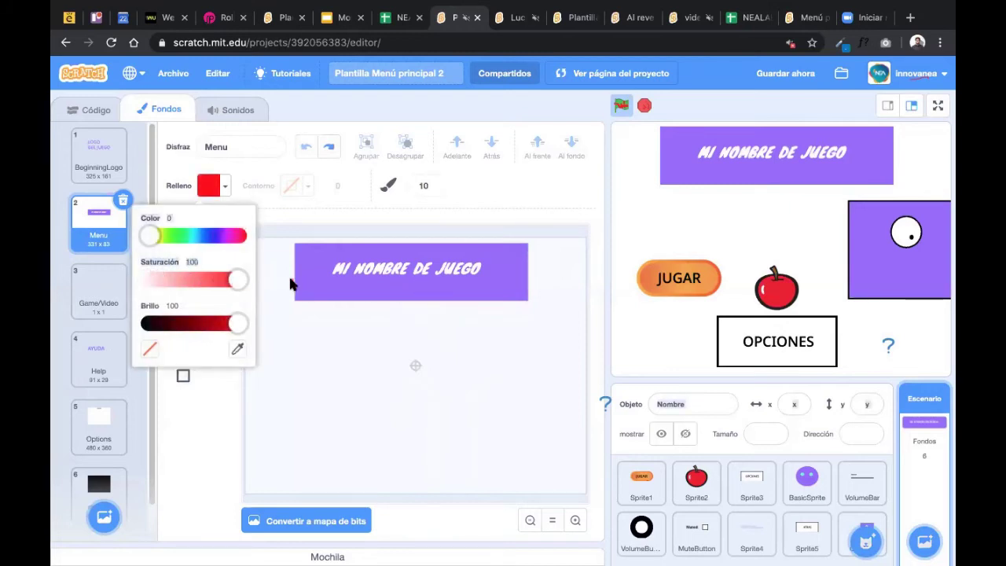
click(254, 332)
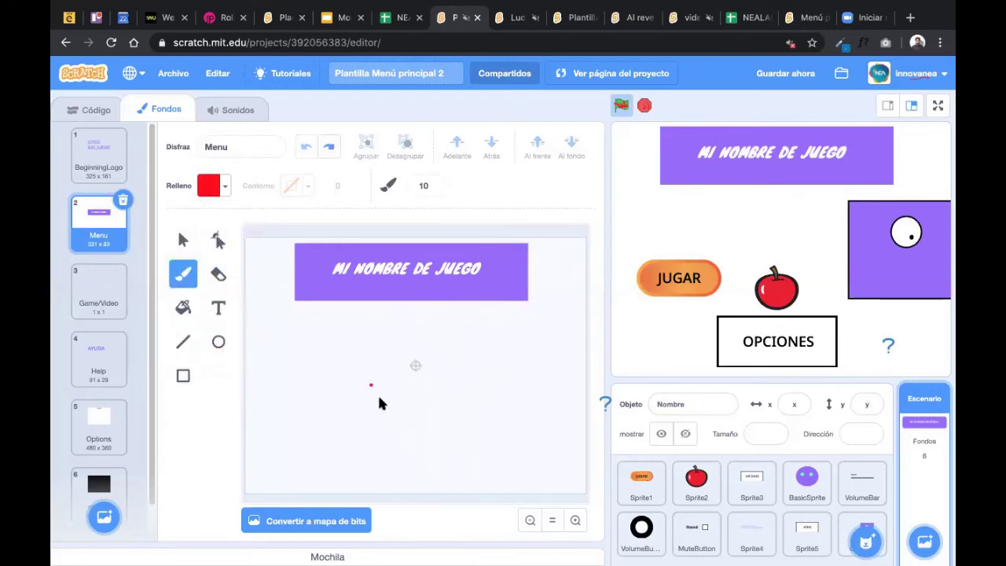
drag(462, 454, 449, 471)
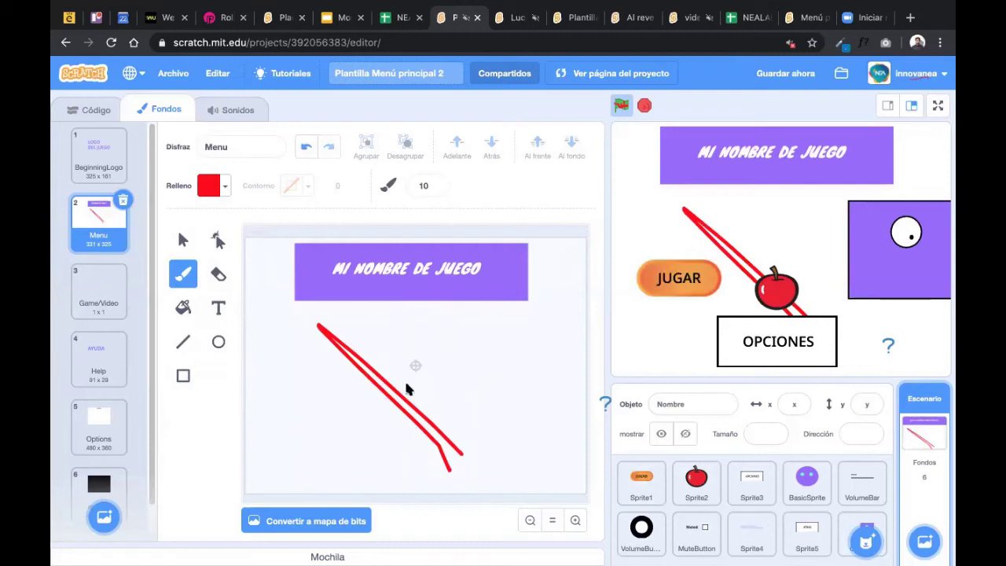
key(ctrl+z)
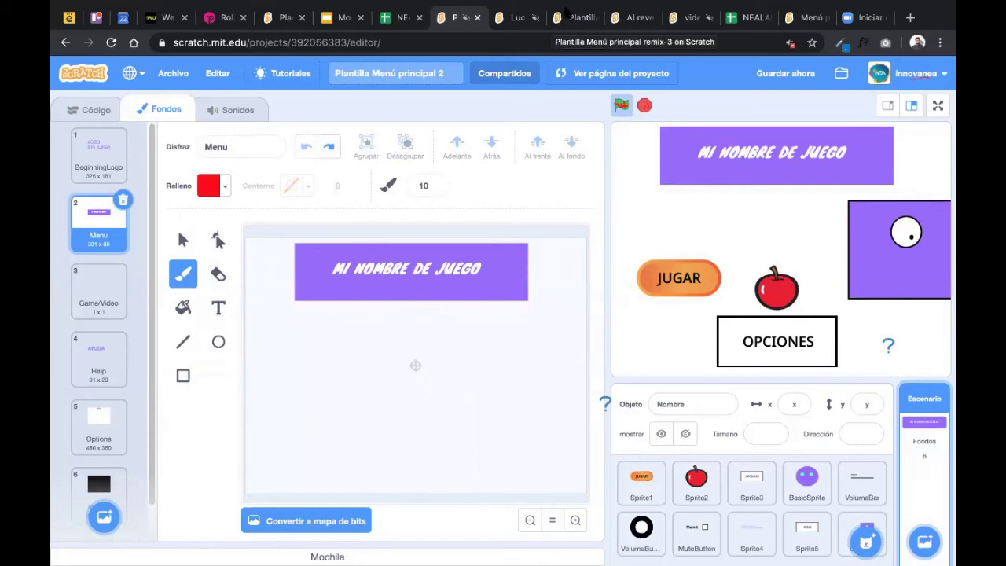
View the example projects Plantilla Menú principal remix-3 and Al reves, and run the Al reves project
click(567, 12)
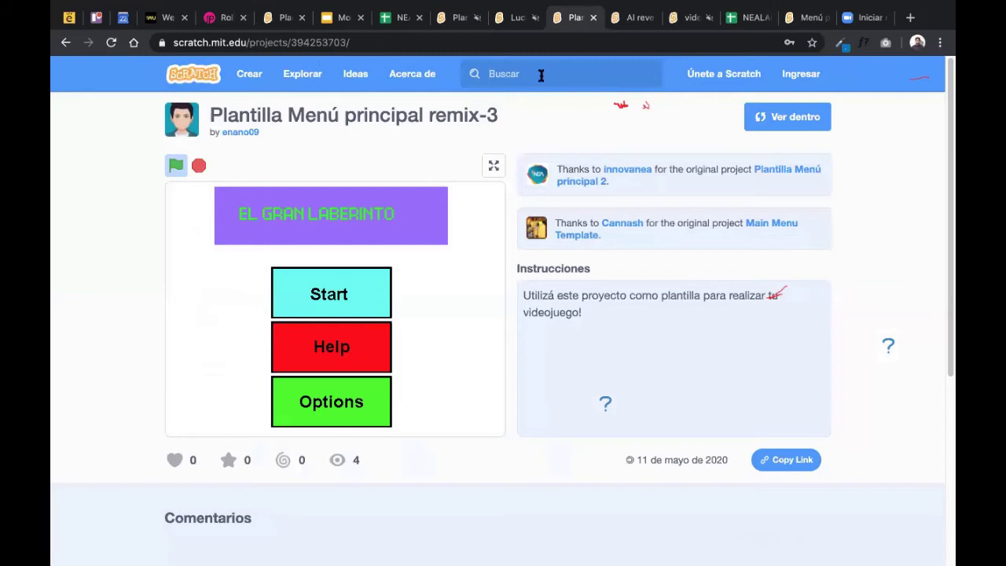
click(633, 15)
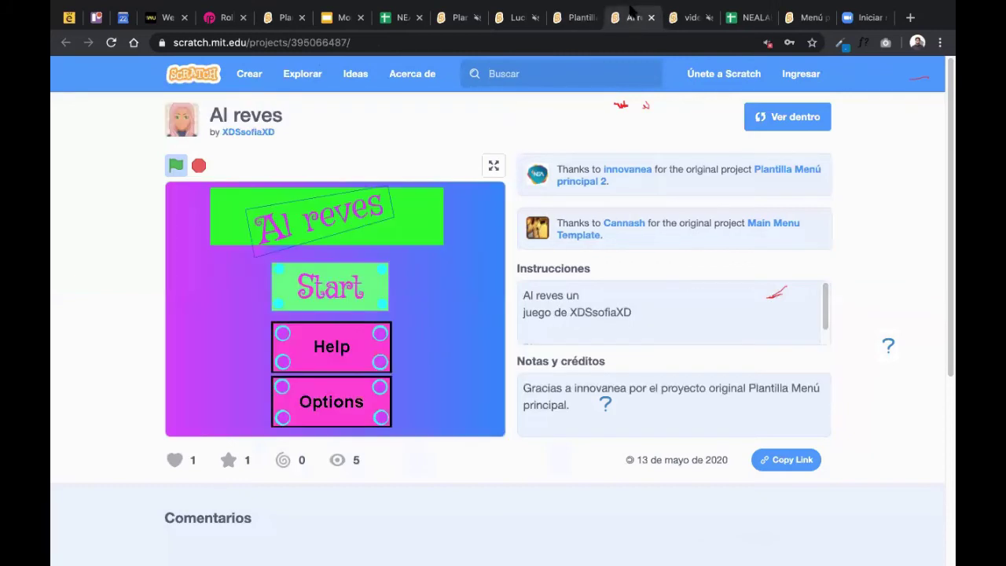
click(176, 166)
click(177, 165)
Return to the Plantilla Menú principal 2 editor and show the BeginningLogo backdrop
click(446, 17)
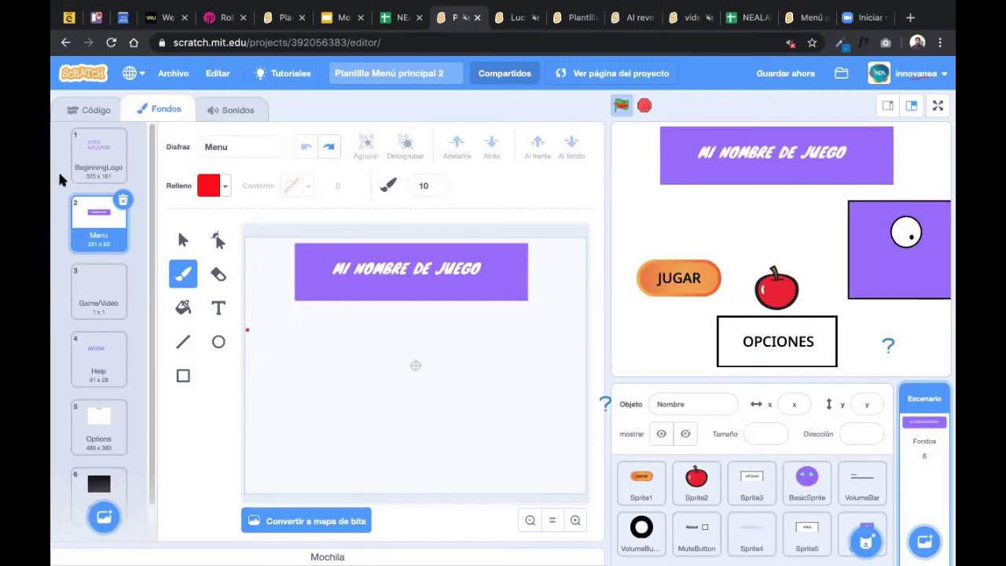
click(100, 151)
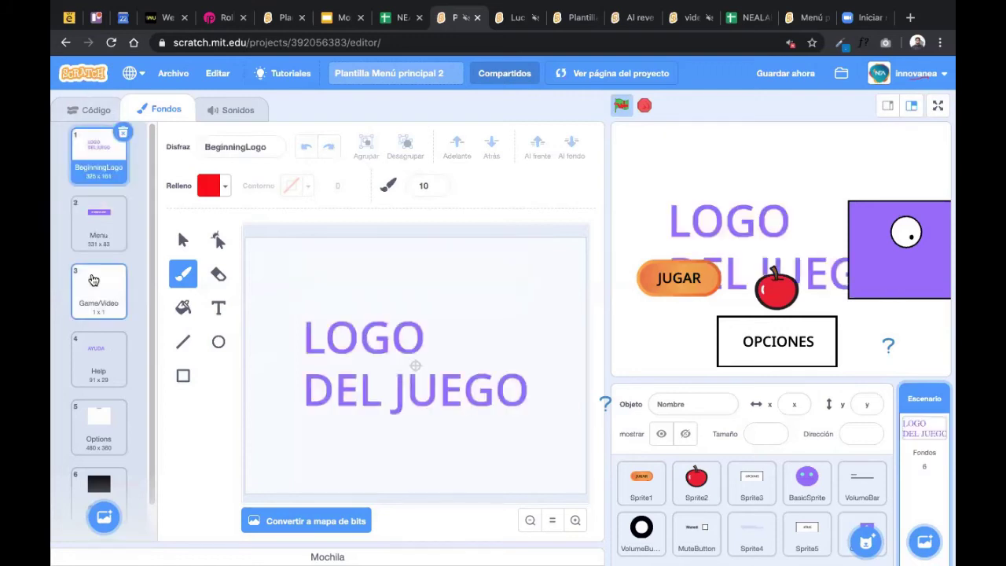
Show the BasicSprite's code and start the game with the JUGAR button on the stage
click(89, 114)
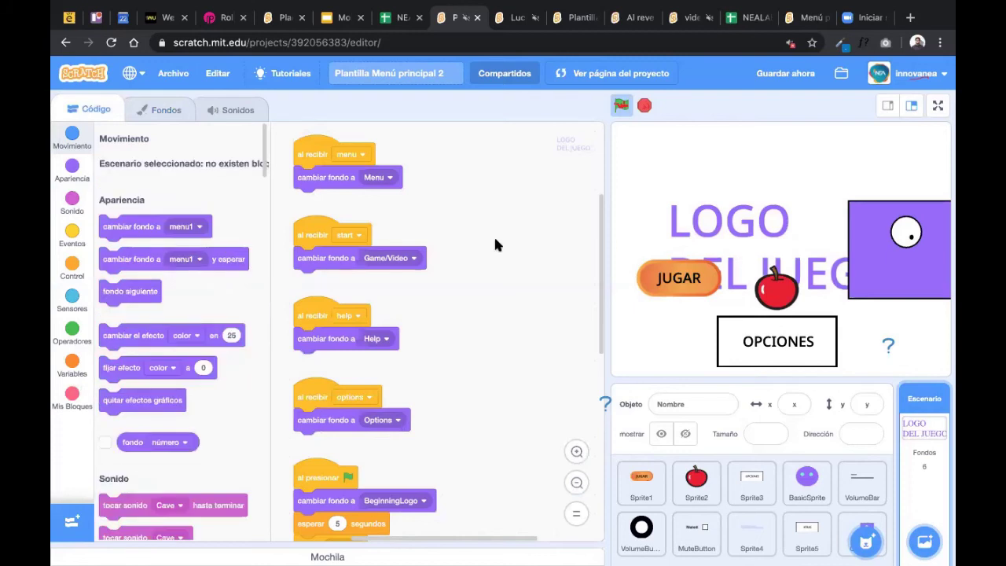
click(791, 486)
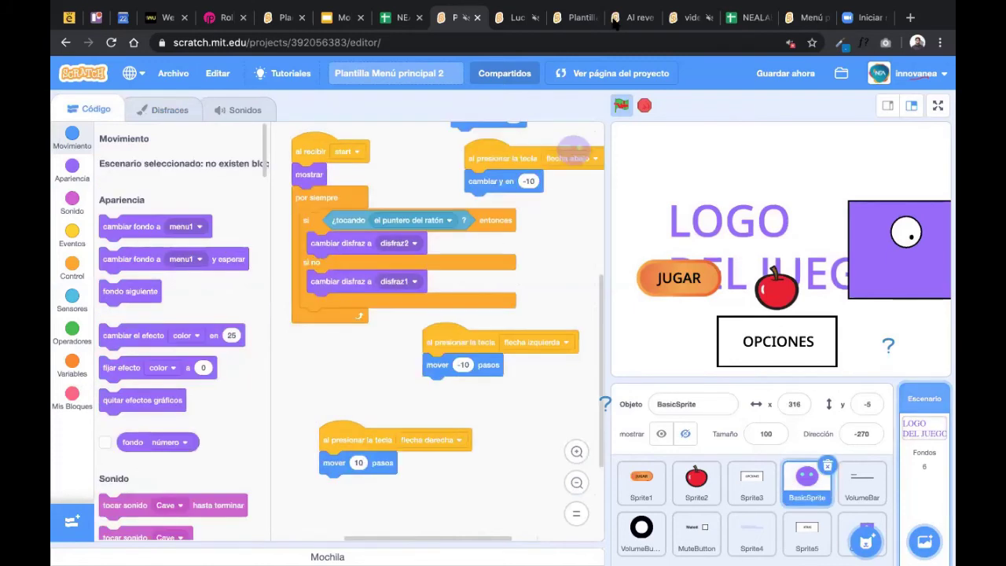
drag(685, 281, 660, 291)
click(660, 292)
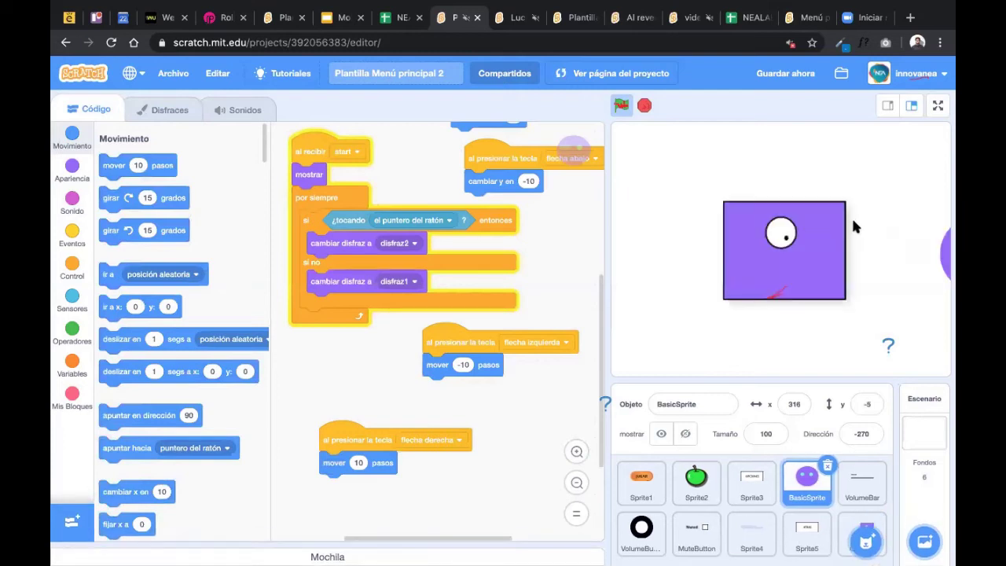
Move the purple rectangle sprite Objeto1 aside on the stage and delete it from the project
click(805, 209)
drag(807, 215, 719, 264)
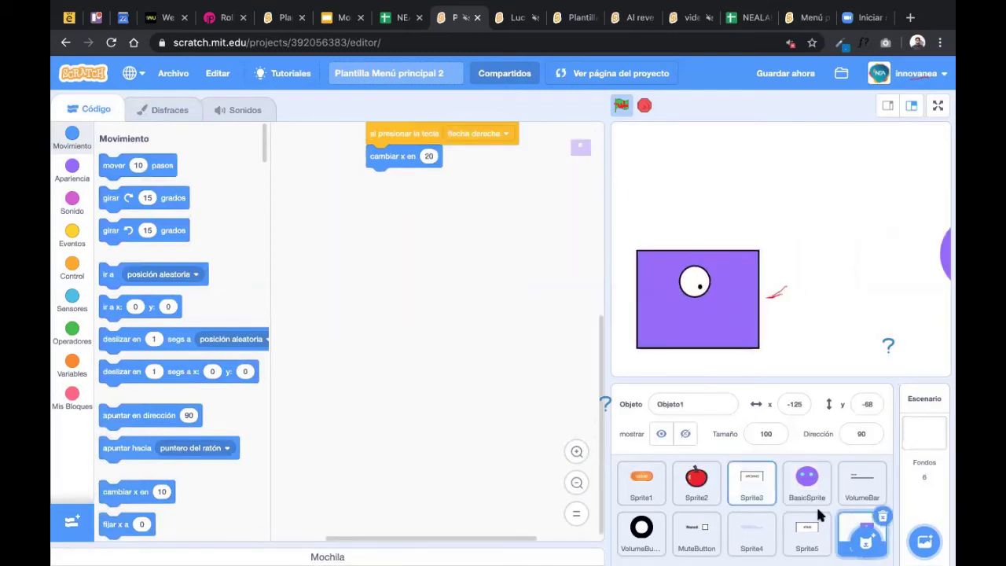
click(884, 519)
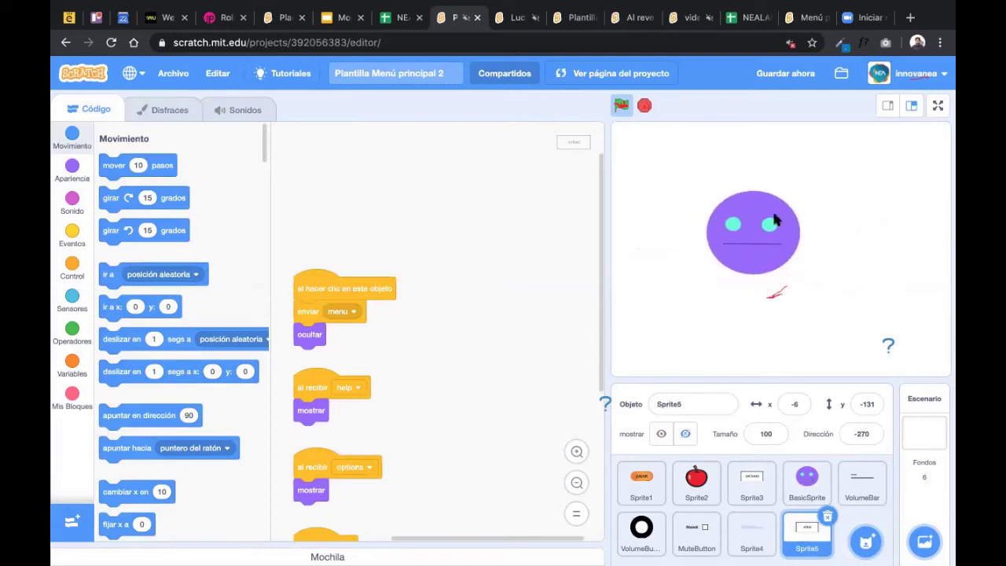
Rename the BasicSprite's first costume as disfraz-reposo
click(810, 482)
click(157, 108)
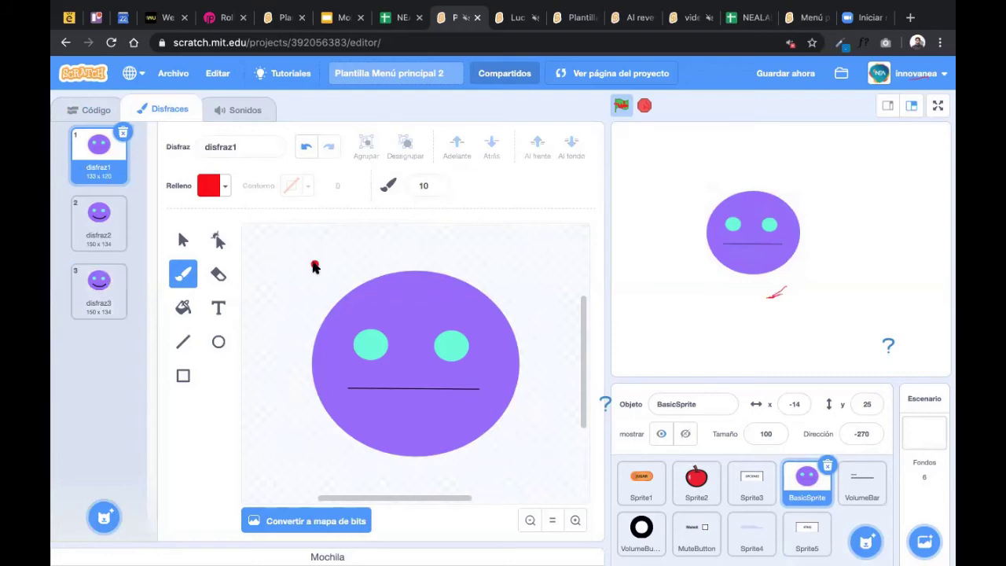
click(238, 147)
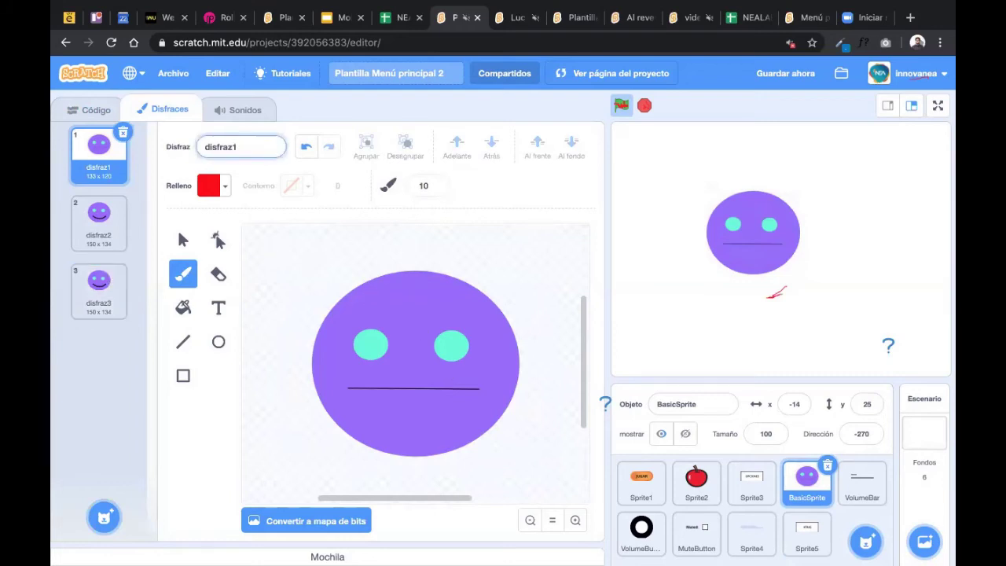
text(-repos)
text(oso)
click(166, 165)
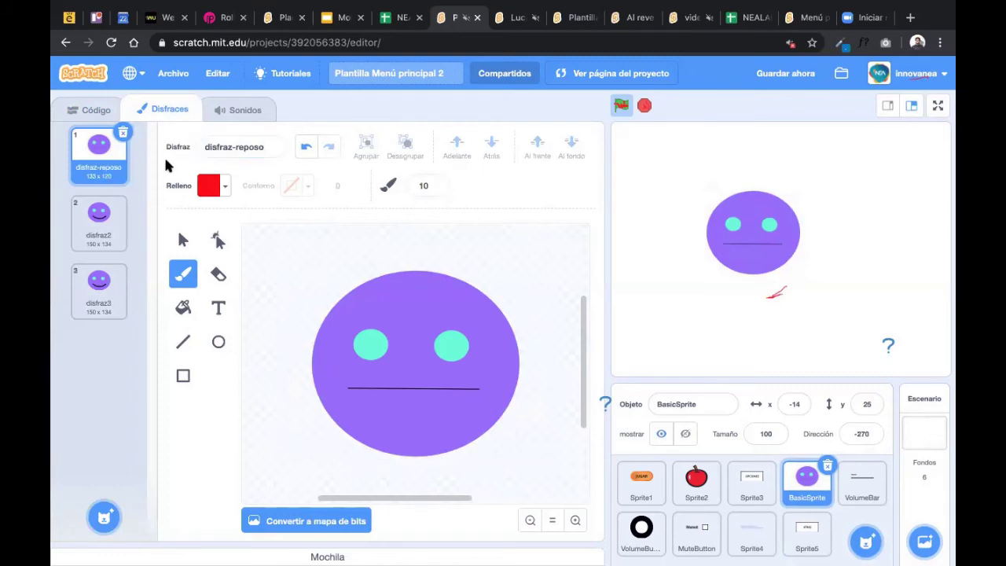
Rename the BasicSprite's second costume, the smiling face, as disfraz-adelante
click(88, 214)
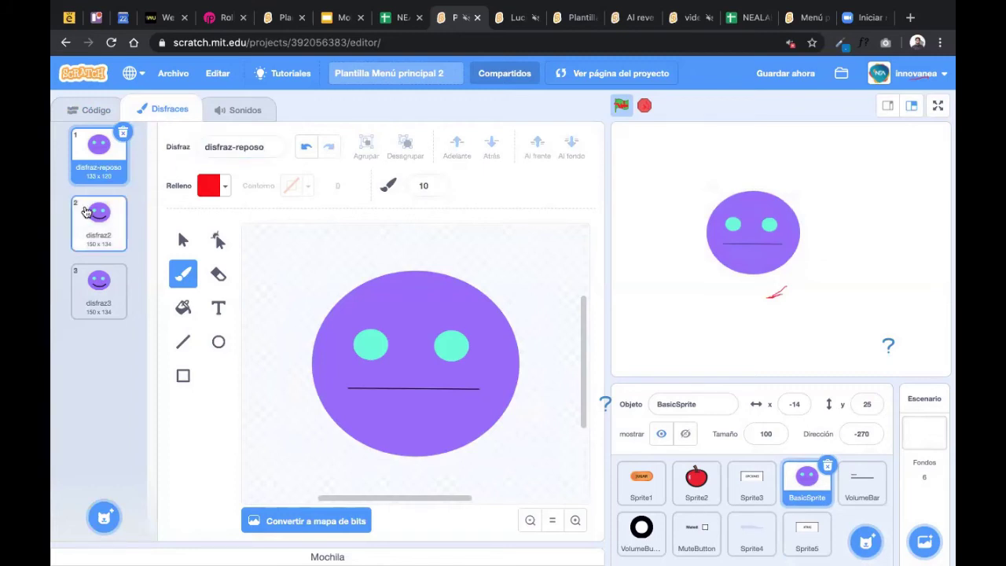
click(236, 147)
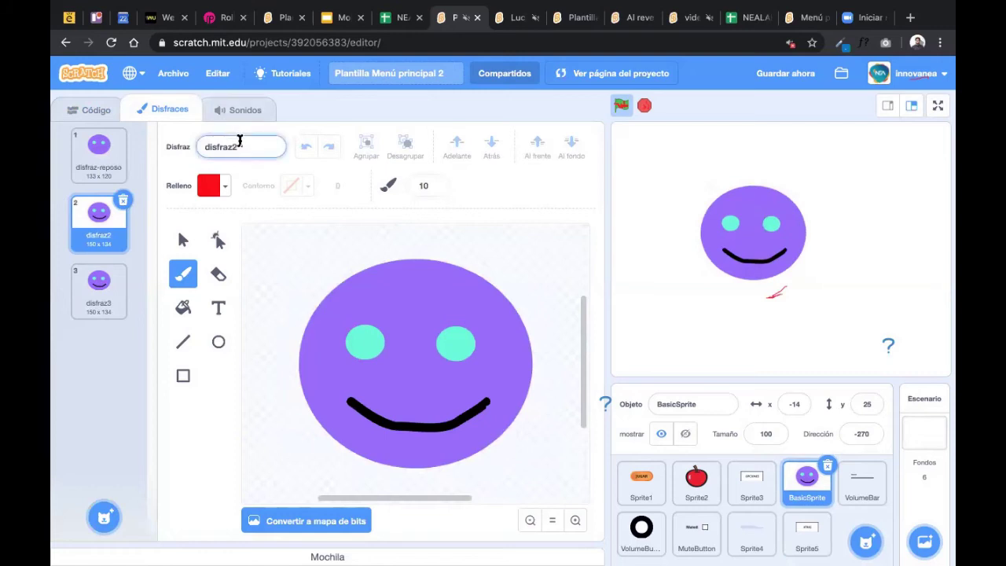
key(BackSpace)
key(BackSpace)
key(BackSpace)
key(BackSpace)
key(BackSpace)
key(BackSpace)
key(BackSpace)
key(BackSpace)
text(disfraz-adelante)
key(BackSpace)
key(BackSpace)
text(te)
click(191, 410)
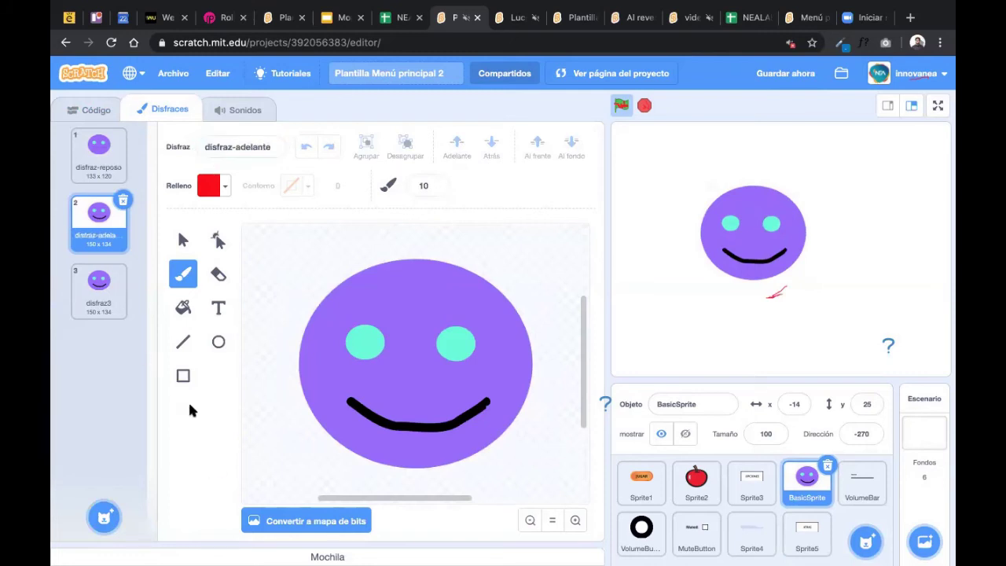
Shift both eyes to the right on the face in the disfraz-adelante costume
click(182, 240)
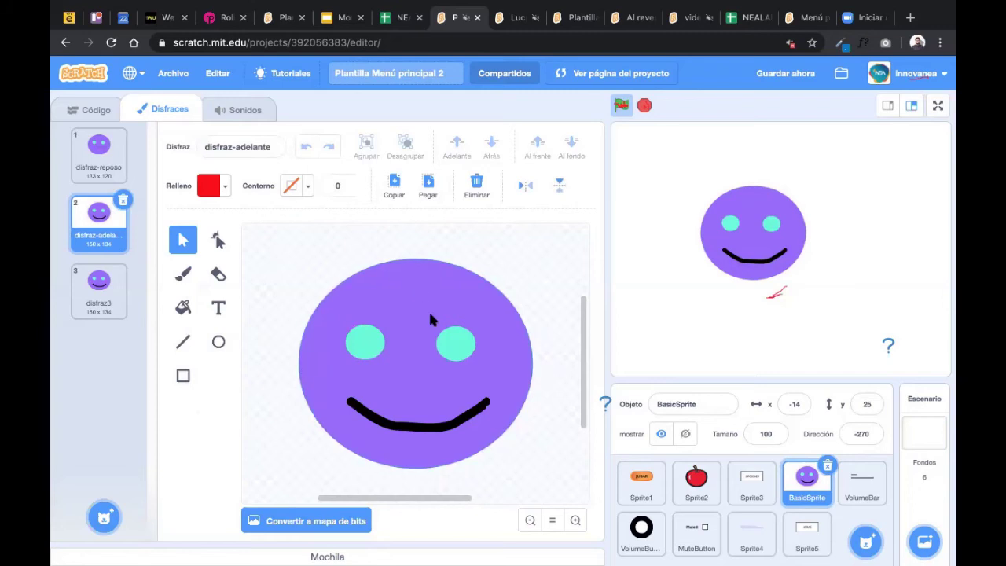
click(456, 344)
drag(456, 344, 477, 344)
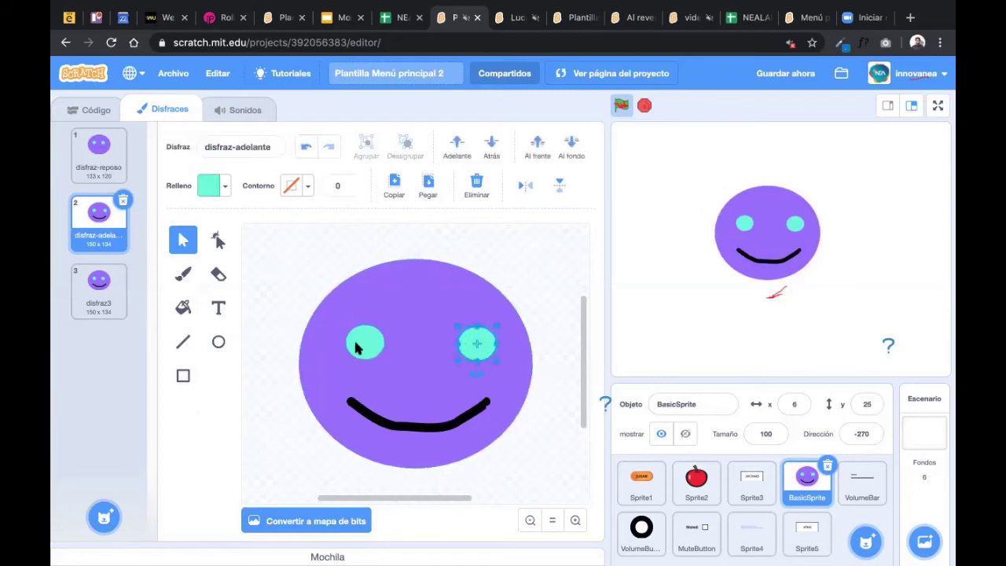
click(358, 349)
key(Right)
key(Right)
key(Right)
key(Right)
key(Right)
key(Right)
key(Right)
key(Right)
key(Right)
key(Right)
key(Right)
key(Right)
key(Right)
key(Right)
key(Right)
key(Right)
key(Right)
key(Right)
key(Right)
key(Right)
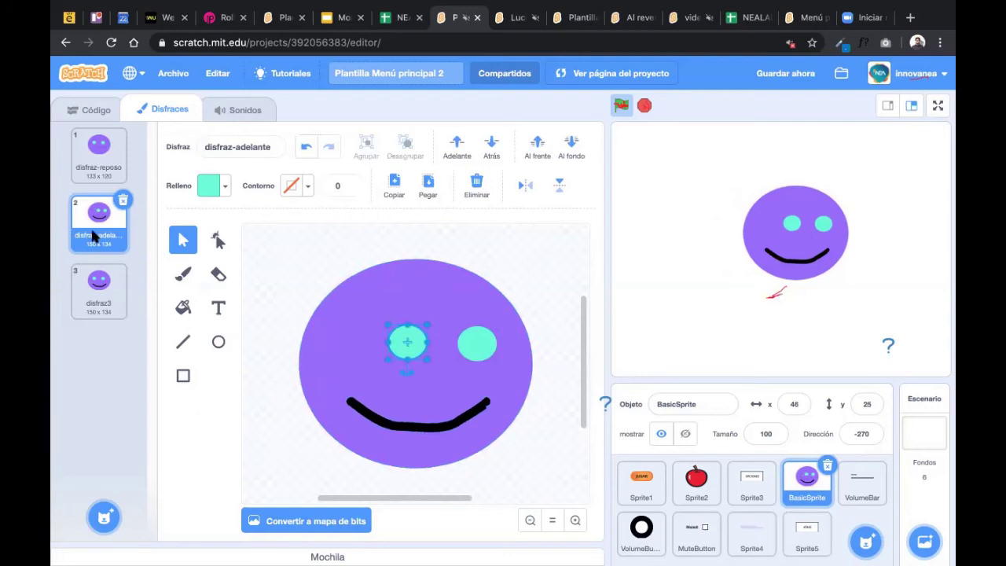
Add a "cambiar disfraz a disfraz-adelante" block below "mover 10 pasos" in the BasicSprite's flecha derecha script
click(72, 115)
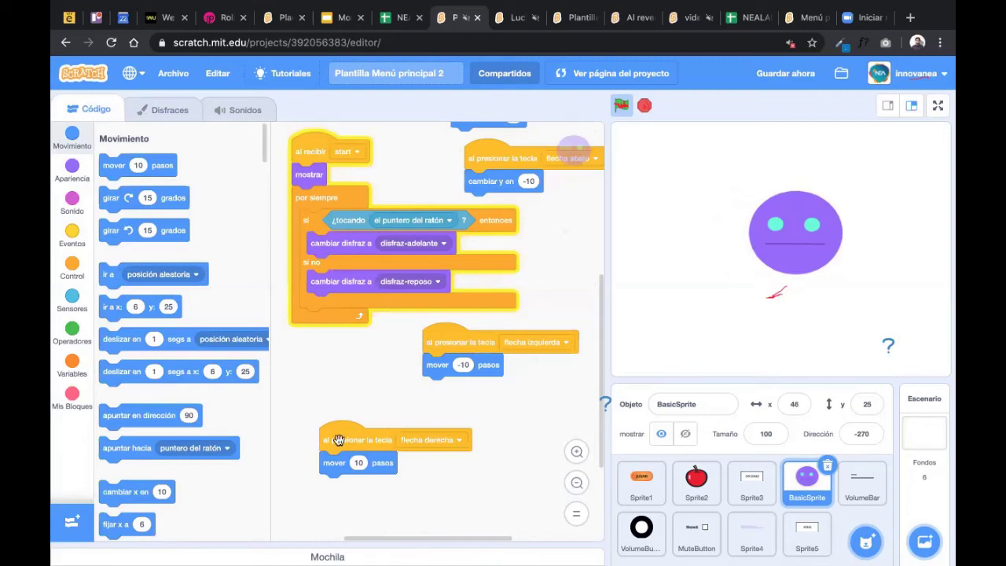
drag(339, 439, 336, 411)
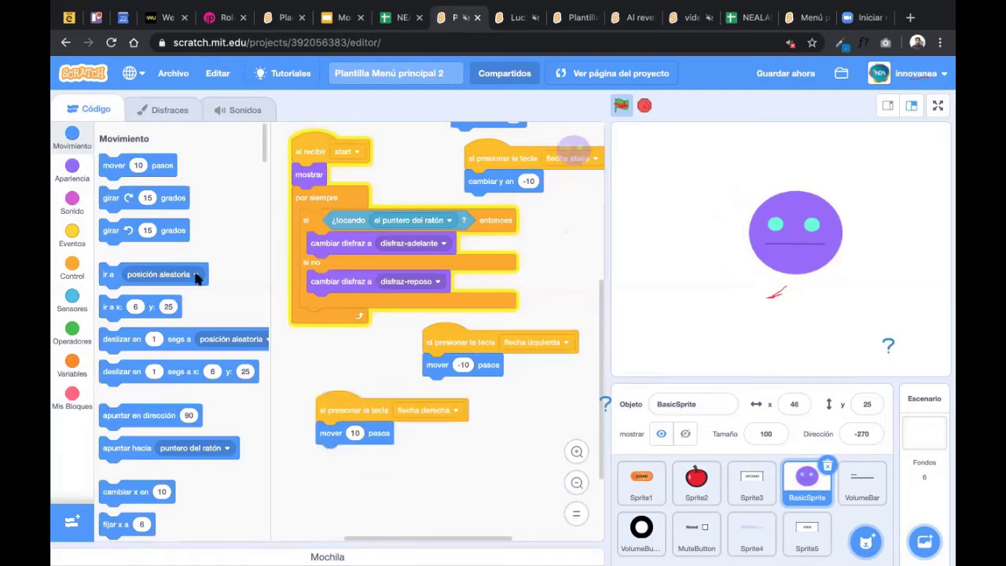
scroll(169, 427, down, 10)
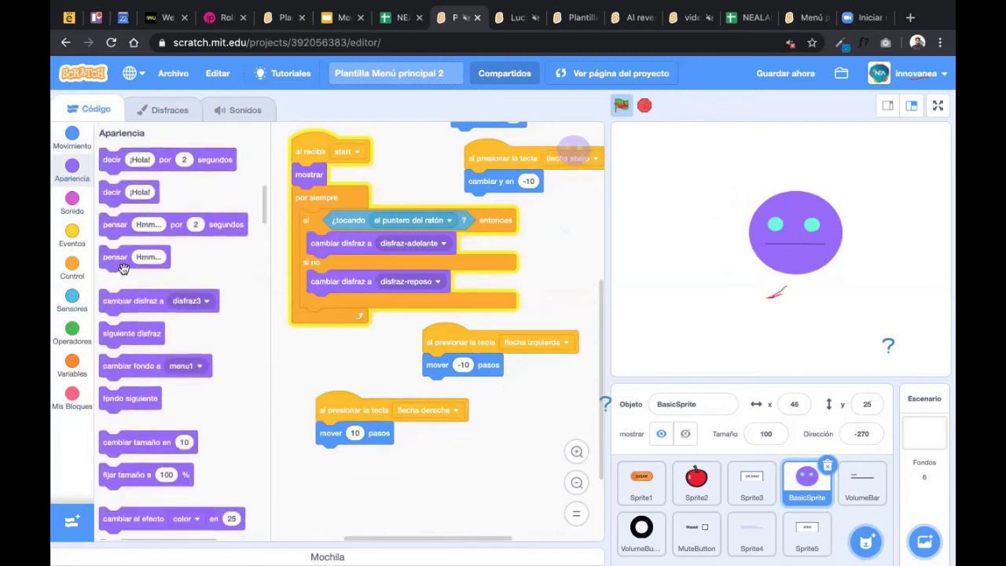
drag(118, 301, 330, 459)
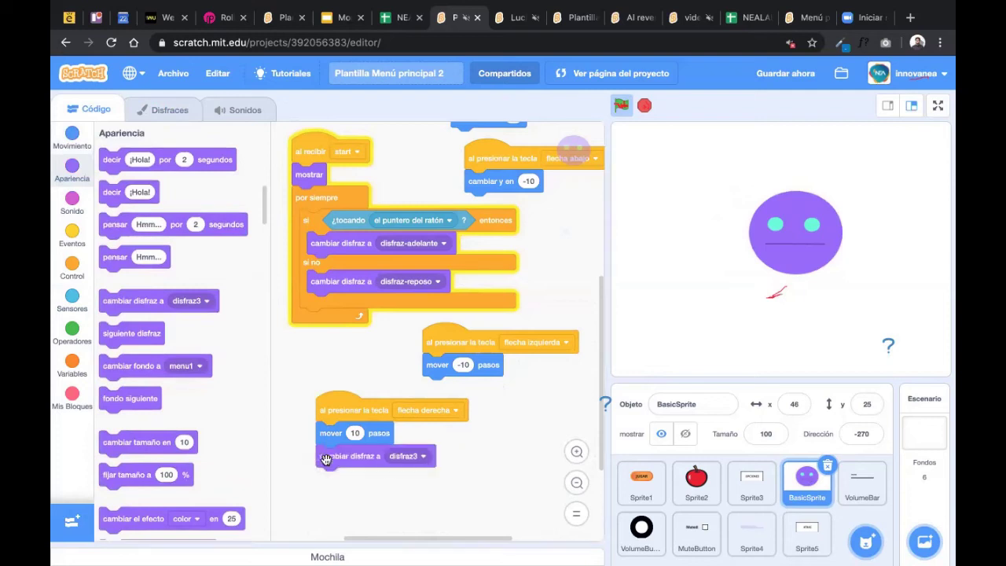
click(424, 458)
click(421, 511)
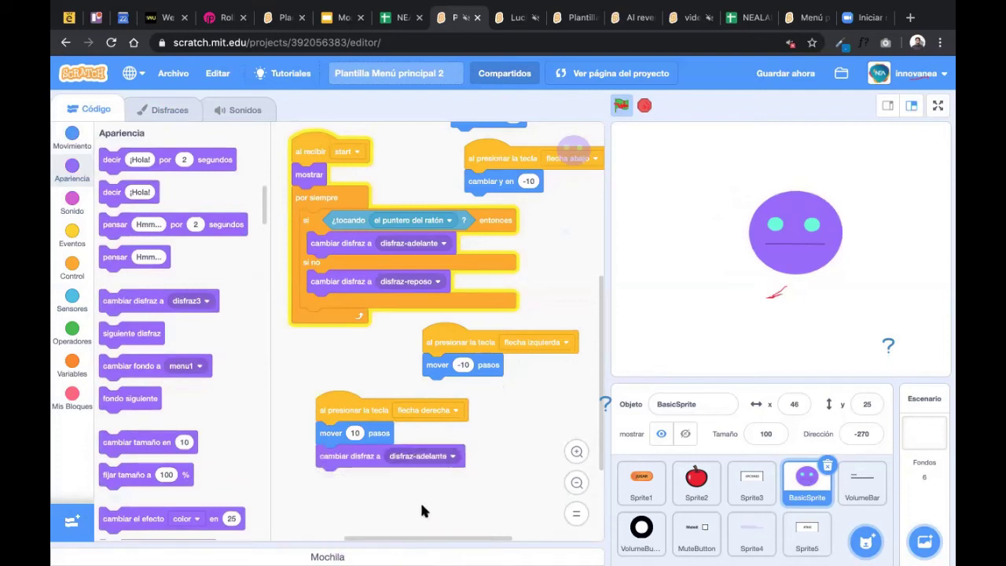
Test the costume change by moving the BasicSprite repeatedly right and left across the stage
key(Right)
key(Right)
key(Right)
key(Right)
key(Right)
key(Right)
key(Right)
key(Right)
key(Right)
key(Right)
key(Right)
key(Right)
key(Right)
key(Right)
key(Right)
key(Right)
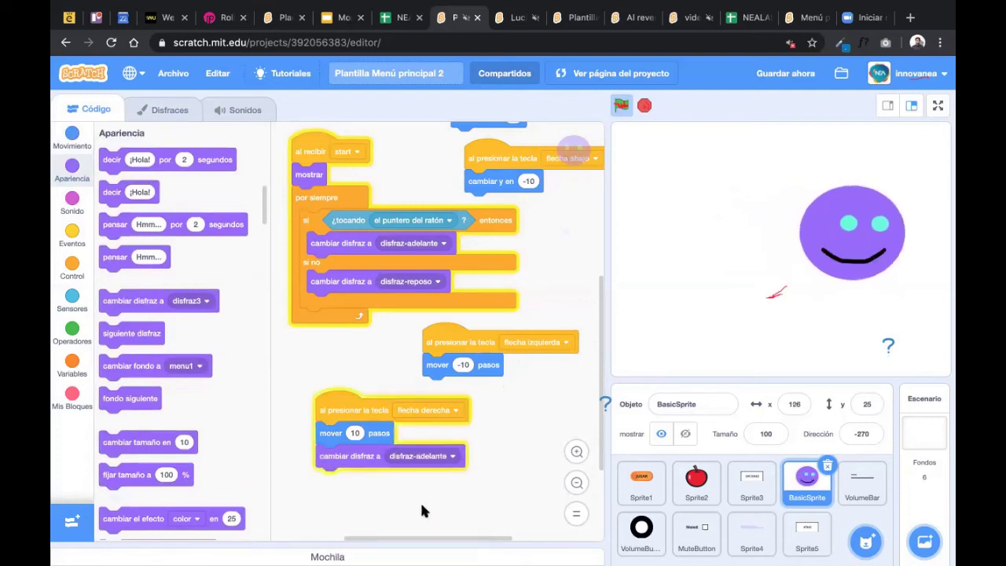
key(Left)
key(Left)
key(Left)
key(Left)
key(Left)
key(Left)
key(Left)
key(Left)
key(Left)
key(Left)
key(Left)
key(Left)
key(Left)
key(Left)
key(Left)
key(Left)
key(Left)
key(Left)
key(Left)
key(Left)
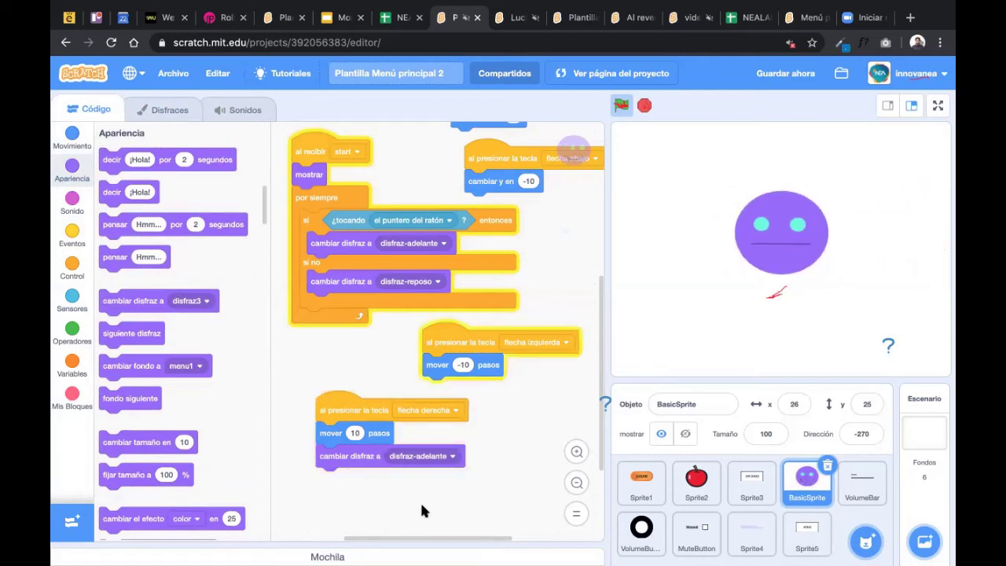
key(Right)
key(Right)
key(Right)
key(Right)
key(Right)
key(Right)
key(Right)
key(Right)
key(Right)
key(Right)
key(Right)
key(Right)
key(Right)
key(Right)
key(Right)
key(Right)
key(Right)
key(Right)
key(Right)
key(Right)
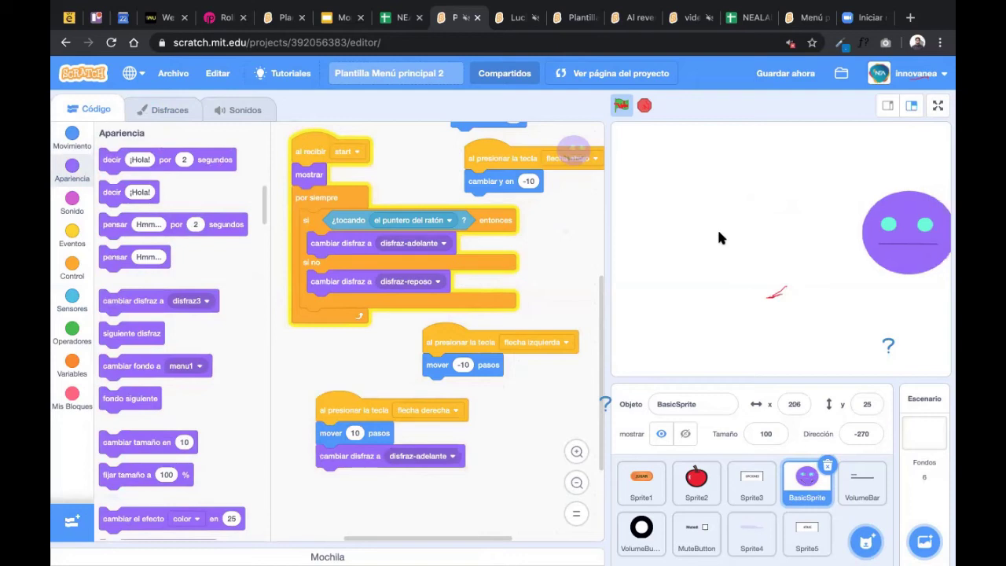
key(Left)
key(Left)
key(Left)
key(Left)
key(Left)
key(Left)
key(Left)
key(Left)
key(Left)
key(Left)
key(Left)
key(Left)
key(Left)
key(Left)
key(Left)
key(Left)
key(Left)
key(Left)
key(Left)
key(Left)
key(Left)
key(Left)
key(Left)
key(Left)
key(Left)
key(Left)
key(Left)
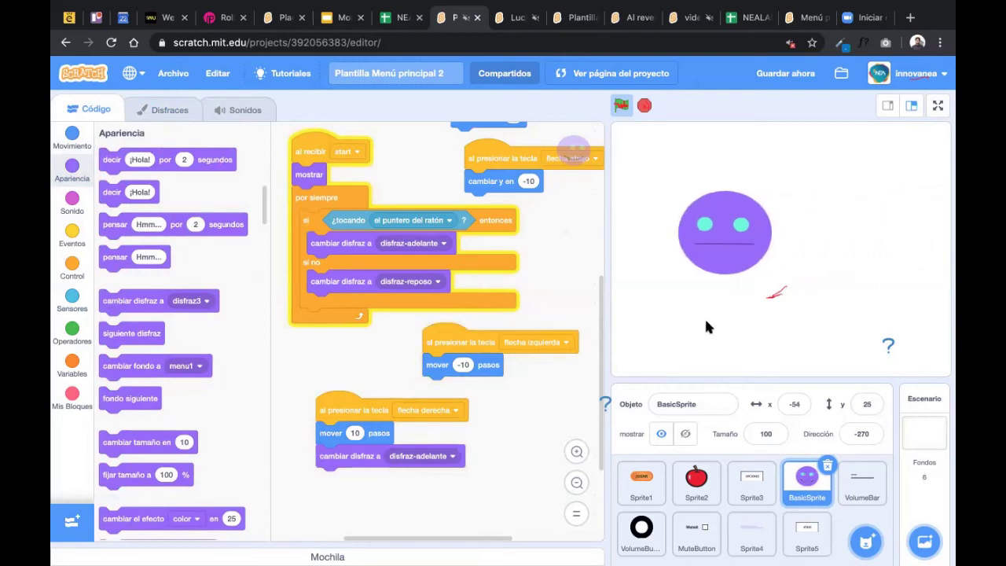
key(Right)
key(Right)
key(Right)
key(Right)
key(Right)
key(Right)
key(Right)
key(Right)
key(Right)
key(Right)
key(Right)
key(Right)
key(Right)
key(Right)
key(Right)
key(Right)
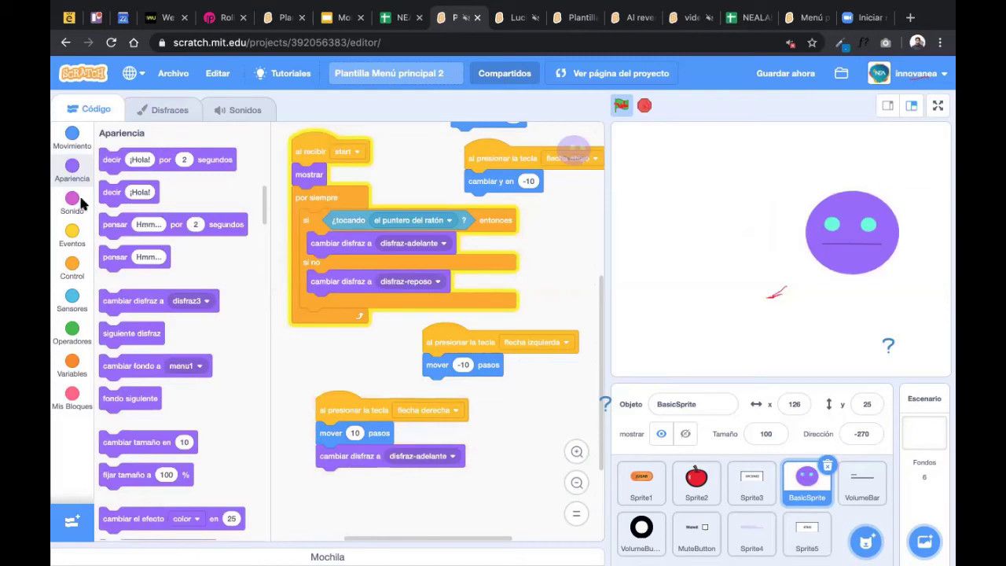
Remove the "cambiar disfraz a disfraz-adelante" block from the flecha derecha script and show the BasicSprite's costumes
drag(344, 460, 144, 339)
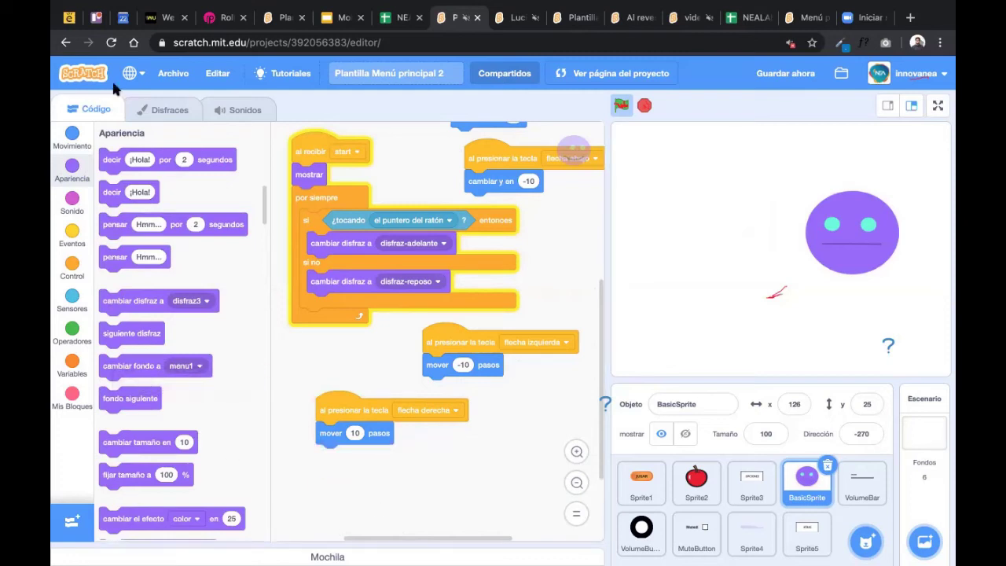
click(168, 110)
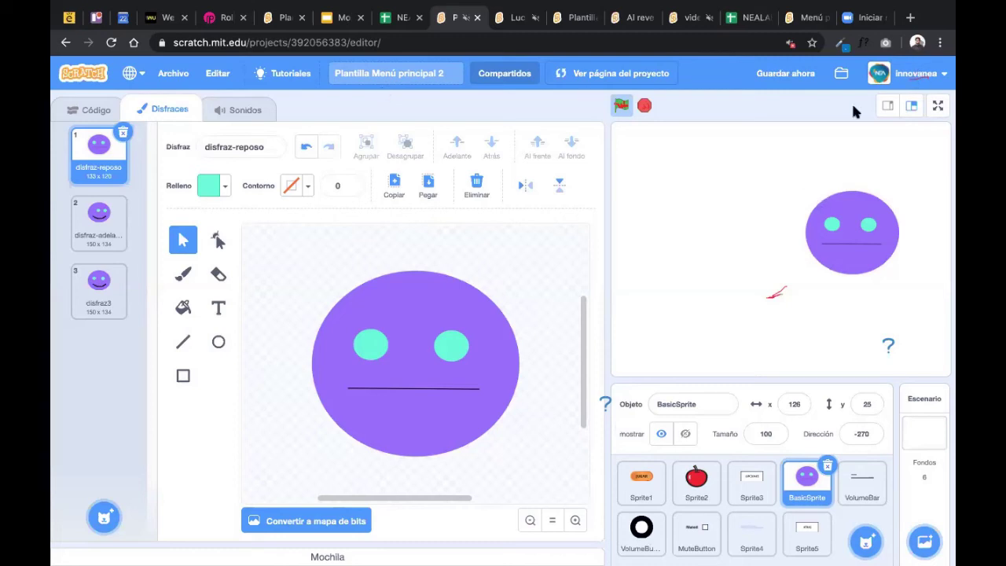
Leave the editor for the account's profile and open the Plantilla Menú principal 2 project page
click(913, 78)
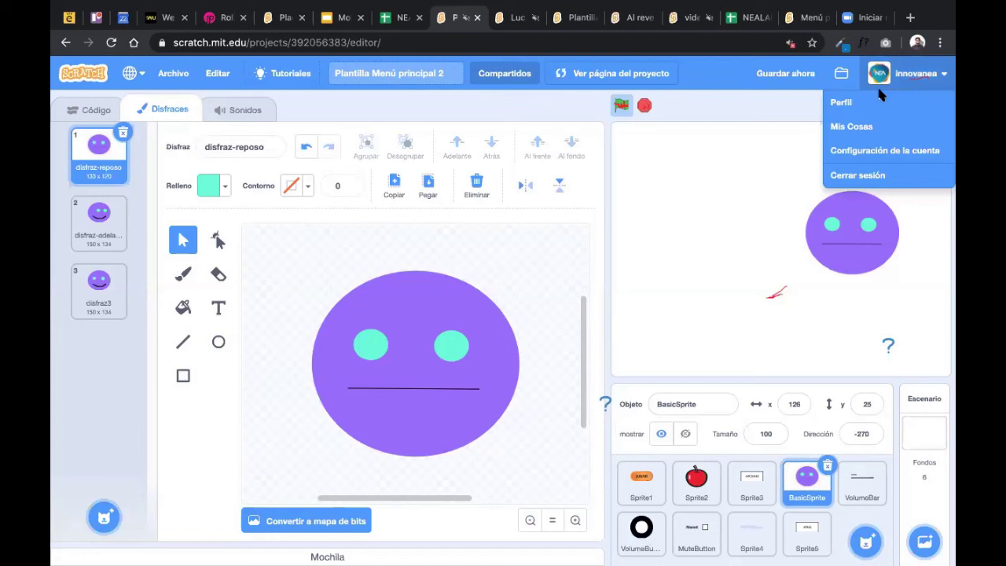
click(840, 108)
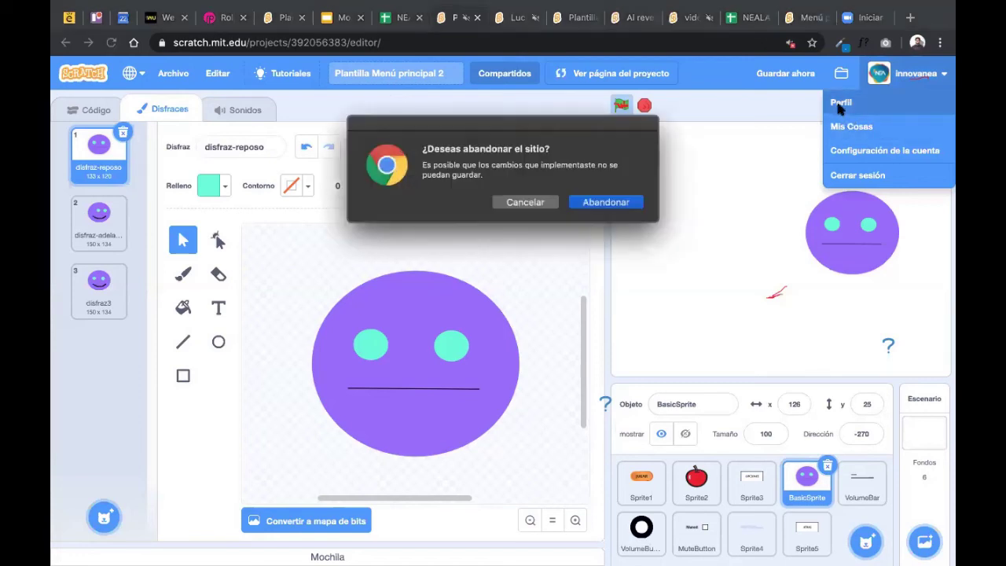
click(578, 203)
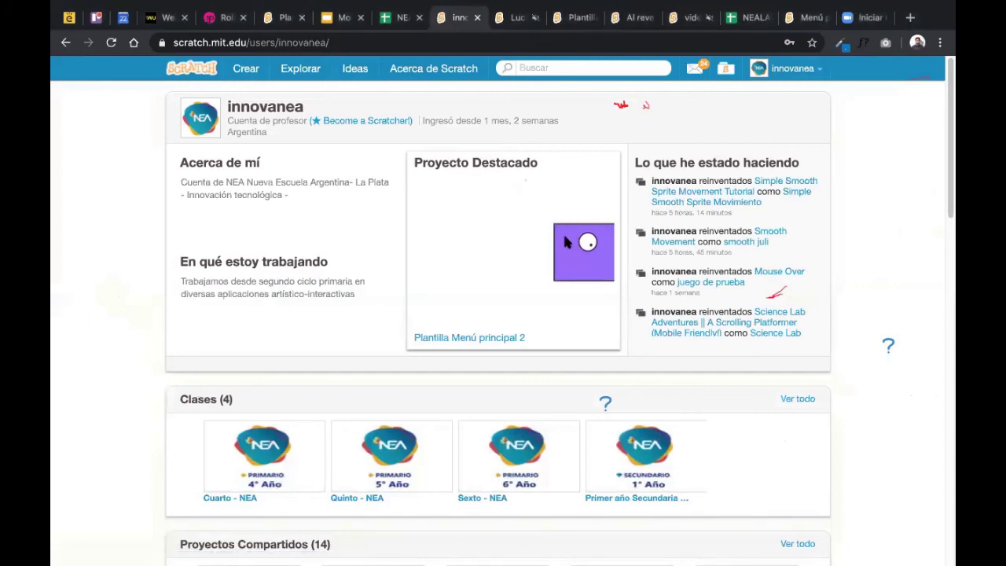
click(435, 342)
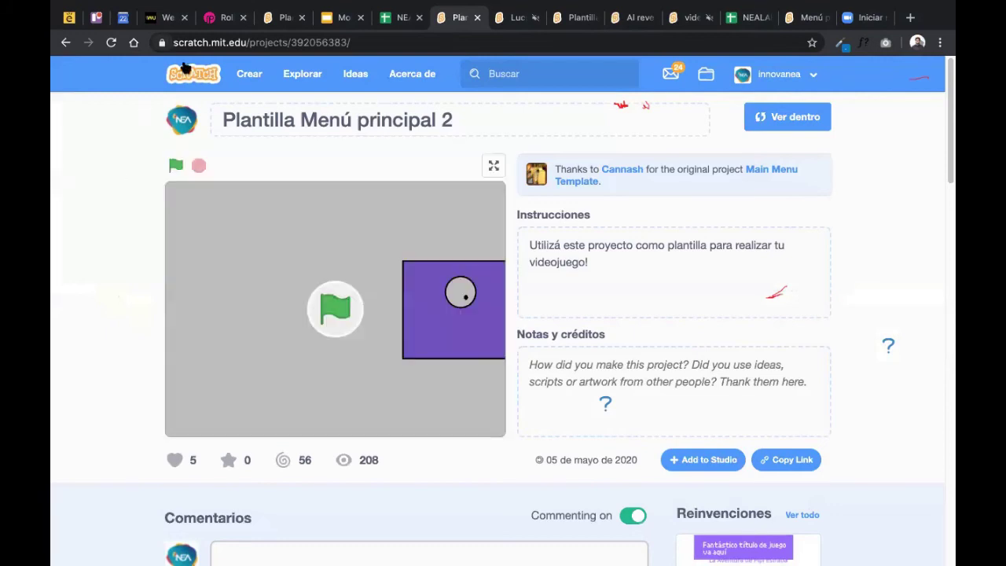
Copy the Plantilla Menú principal 2 project address into cell E11 of the NEALAB 5TO B - SCRATCH spreadsheet
drag(171, 42, 358, 44)
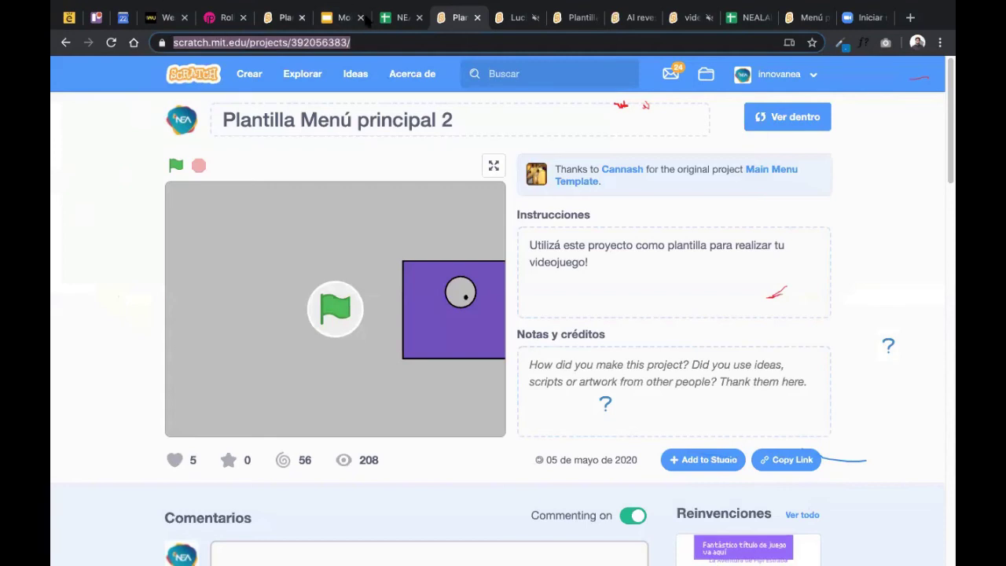
right_click(192, 44)
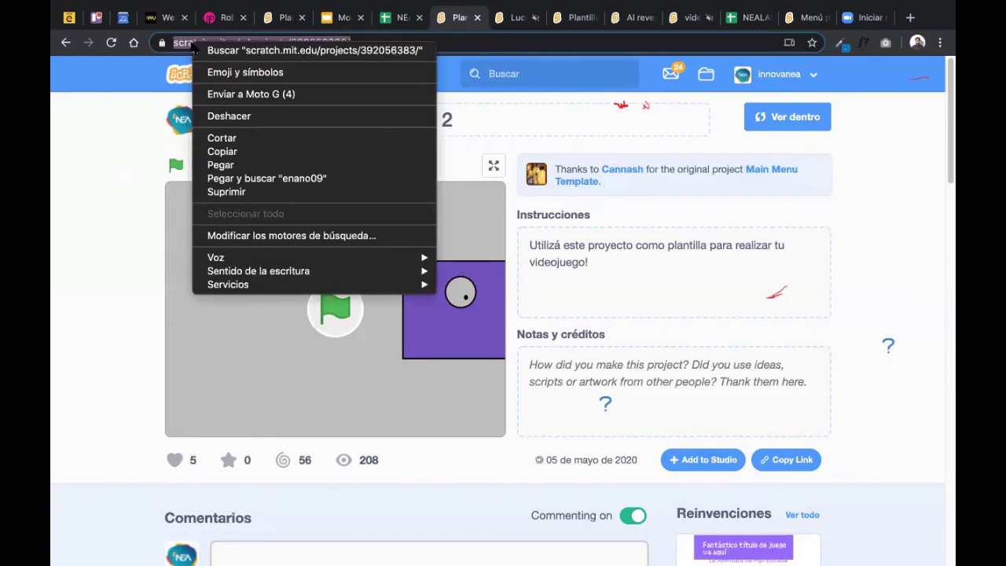
click(216, 152)
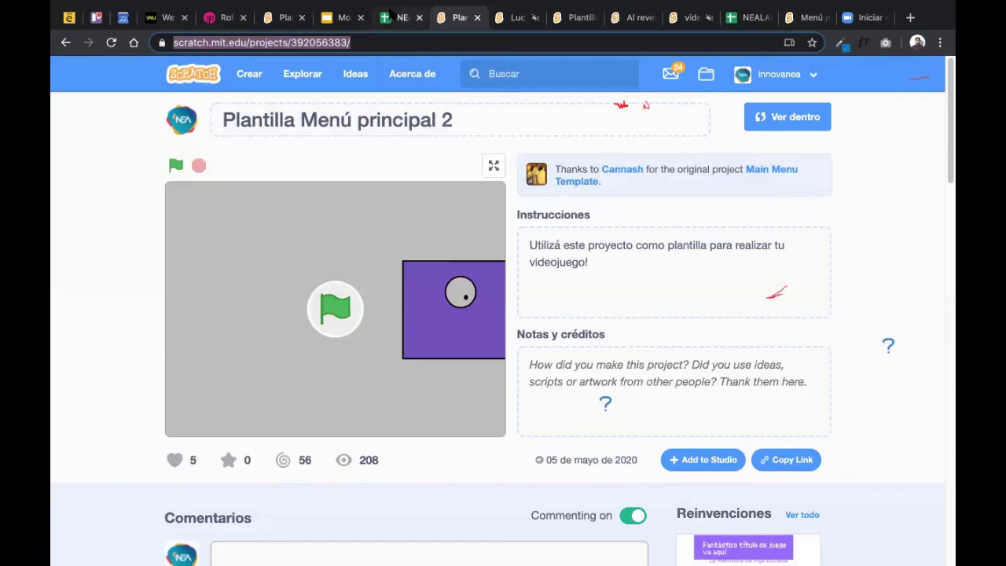
click(390, 14)
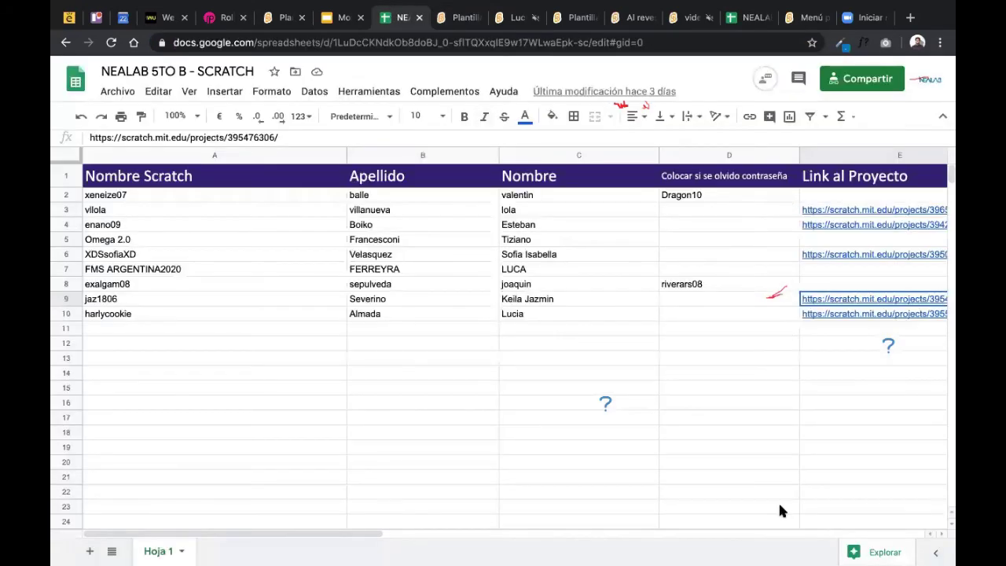
double_click(830, 326)
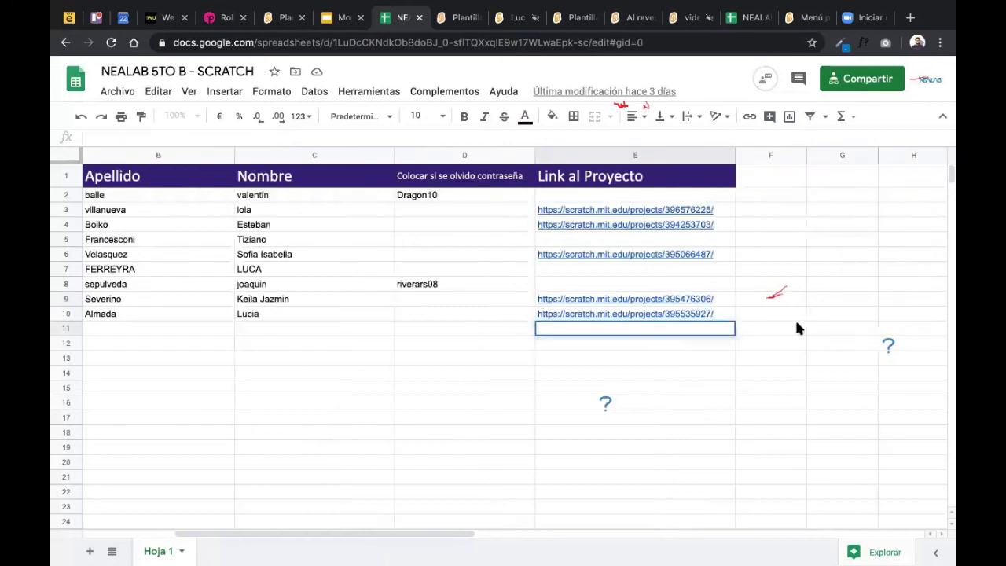
right_click(545, 329)
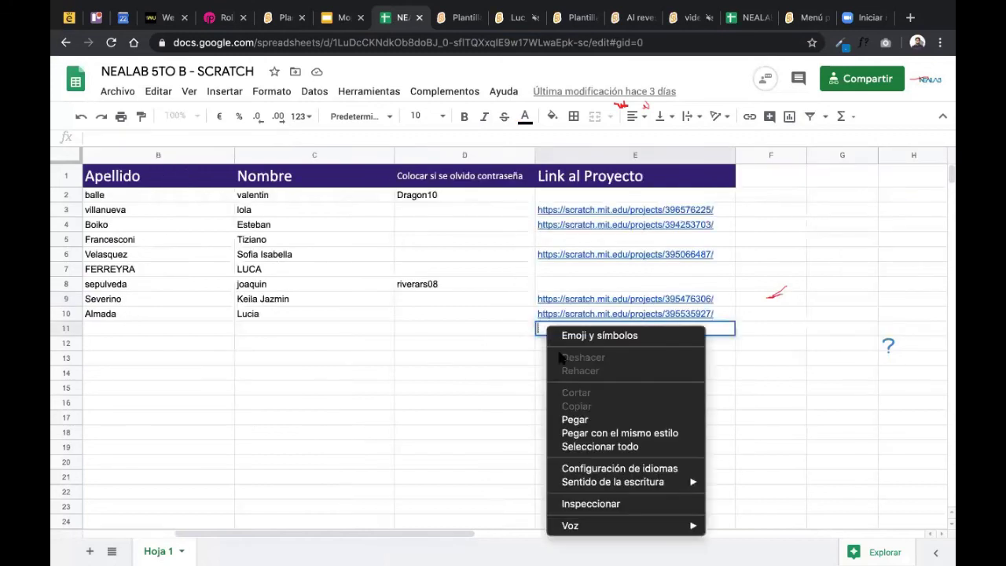
click(575, 419)
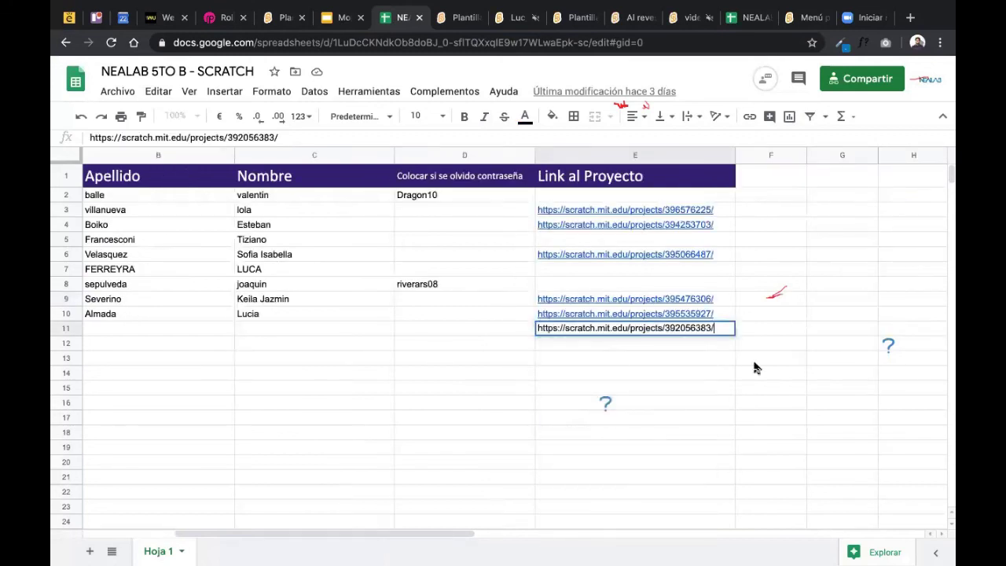
Undo the link pasted in cell E11
key(ctrl+z)
click(312, 315)
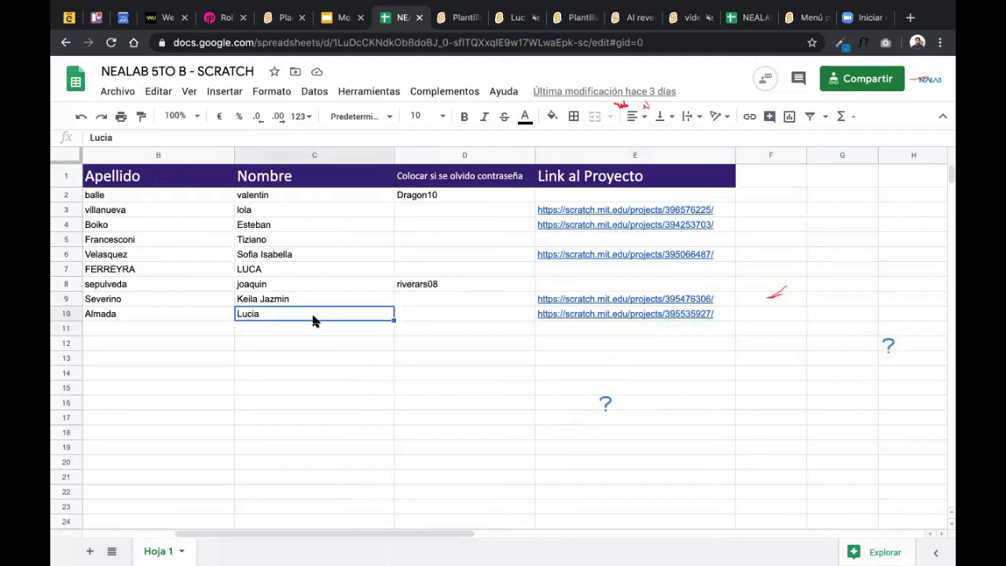
key(ctrl+z)
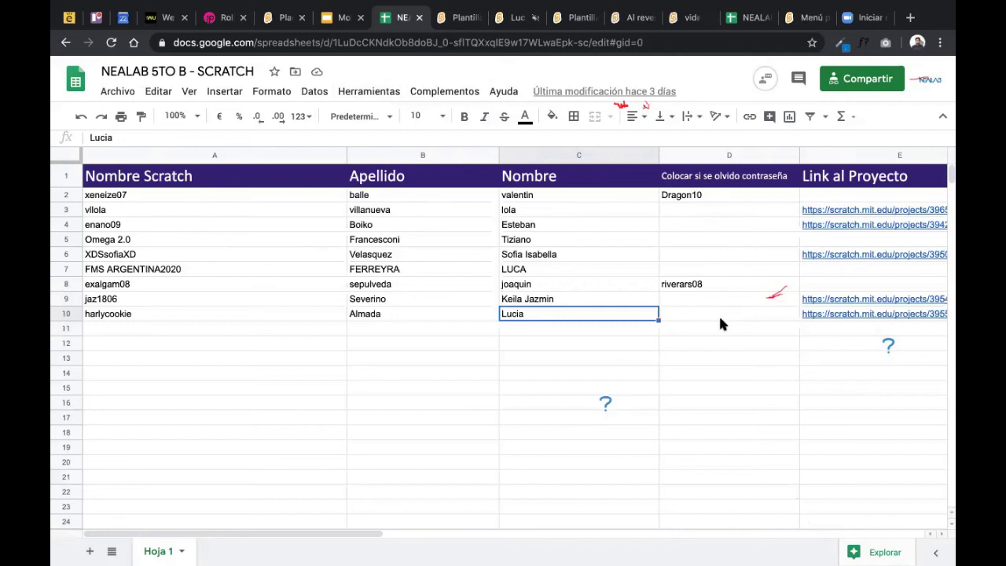
Review the spreadsheet's columns, from Nombre Scratch through the forgotten-password column to Link al Proyecto
scroll(718, 313, right, 2)
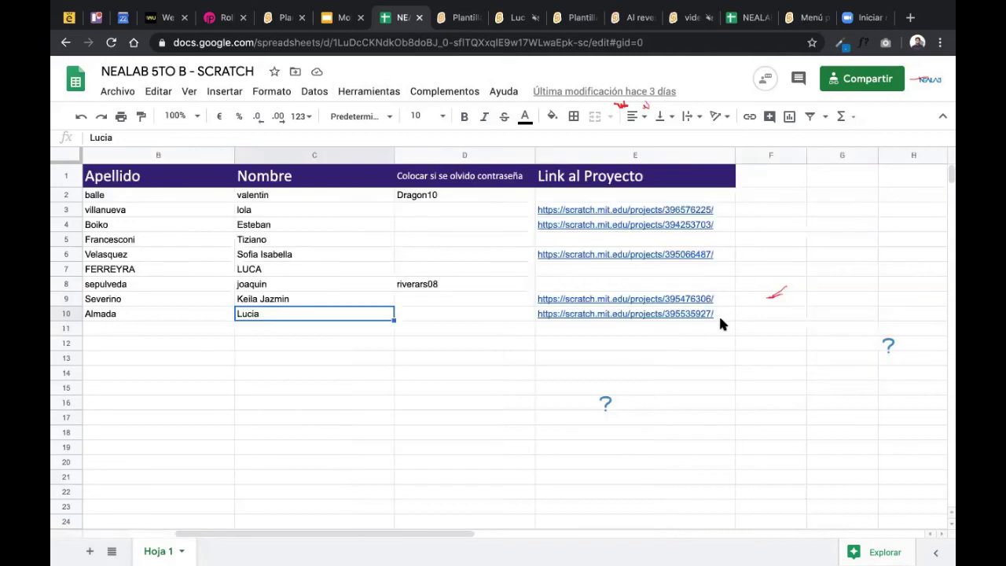
click(416, 180)
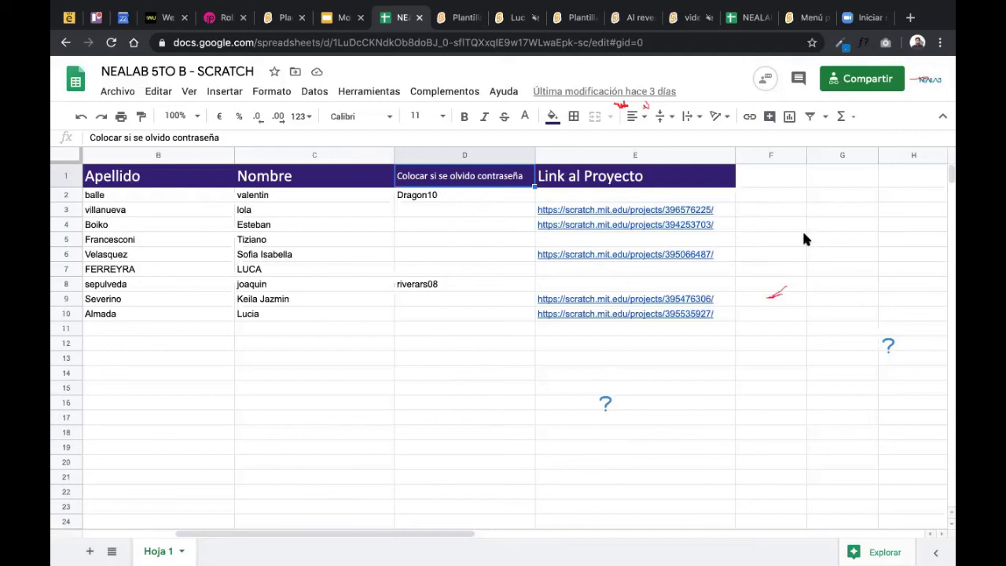
scroll(803, 238, right, 2)
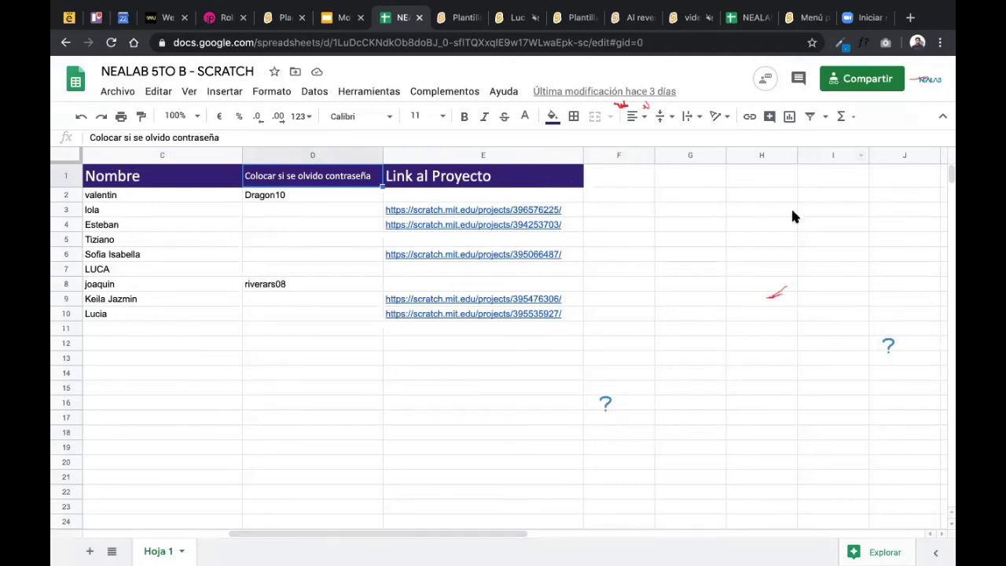
scroll(793, 216, left, 3)
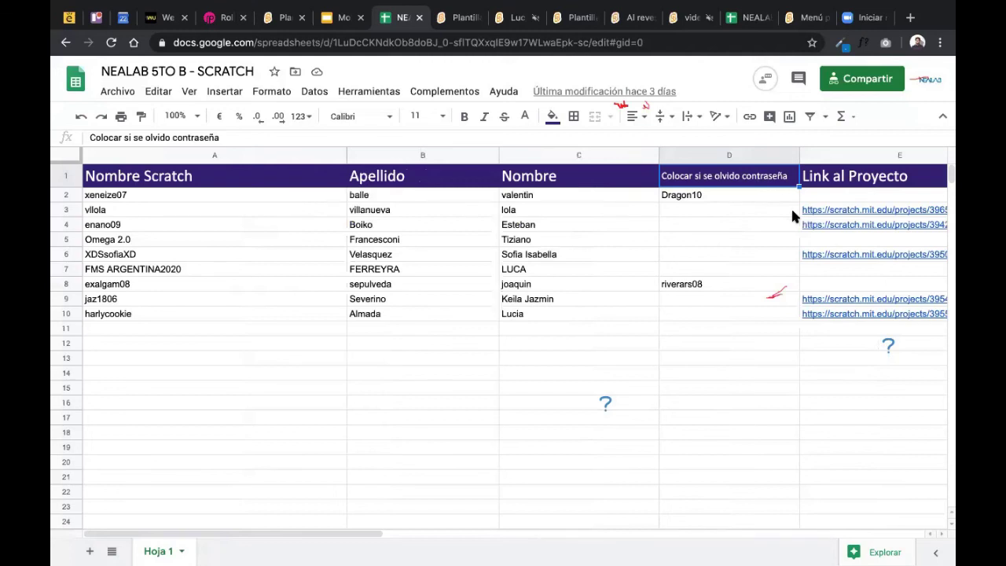
scroll(792, 215, right, 2)
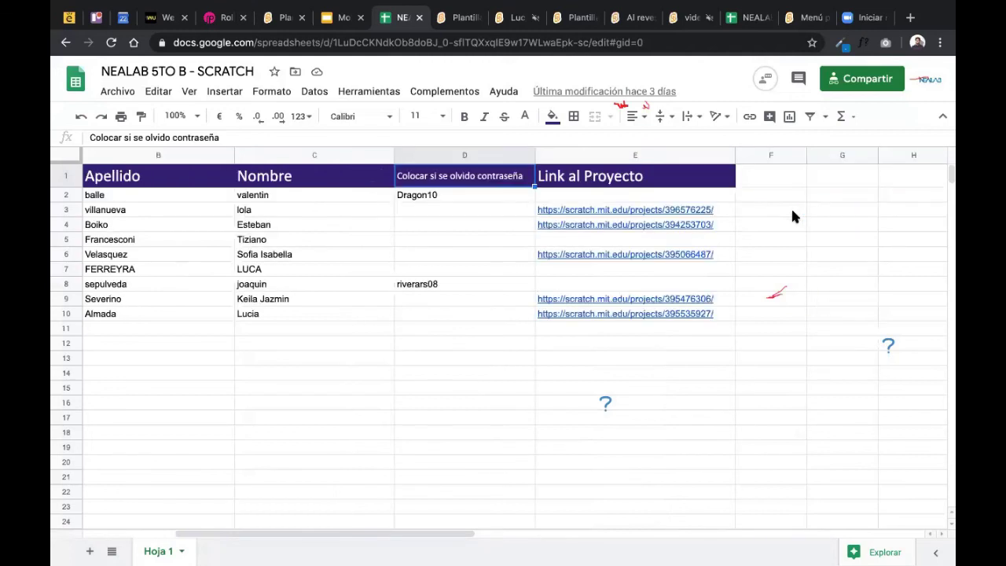
scroll(525, 267, left, 2)
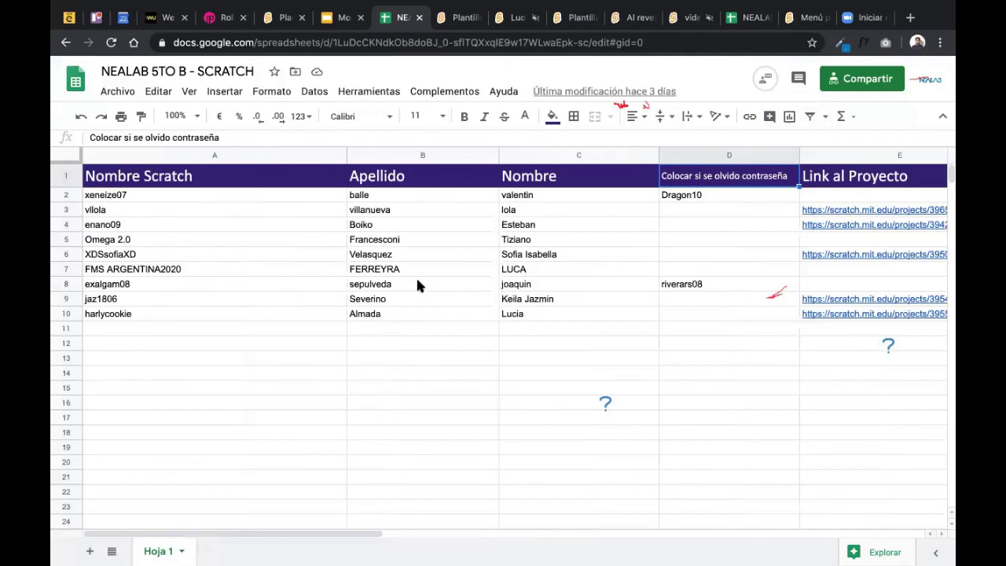
Copy the Scratch username from cell A7 and search for it on Scratch
double_click(150, 270)
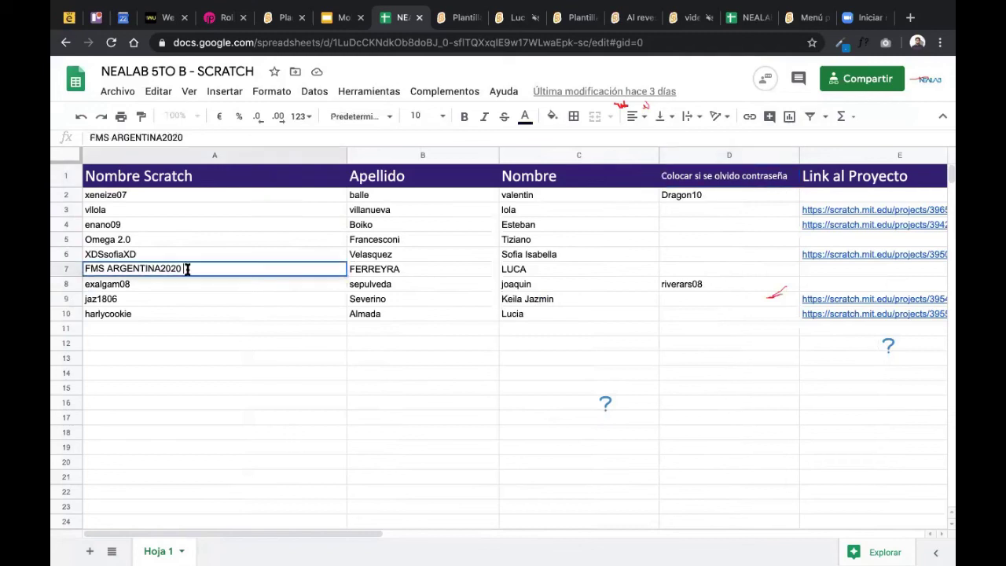
drag(187, 269, 53, 272)
click(108, 270)
drag(186, 270, 53, 265)
key(super+c)
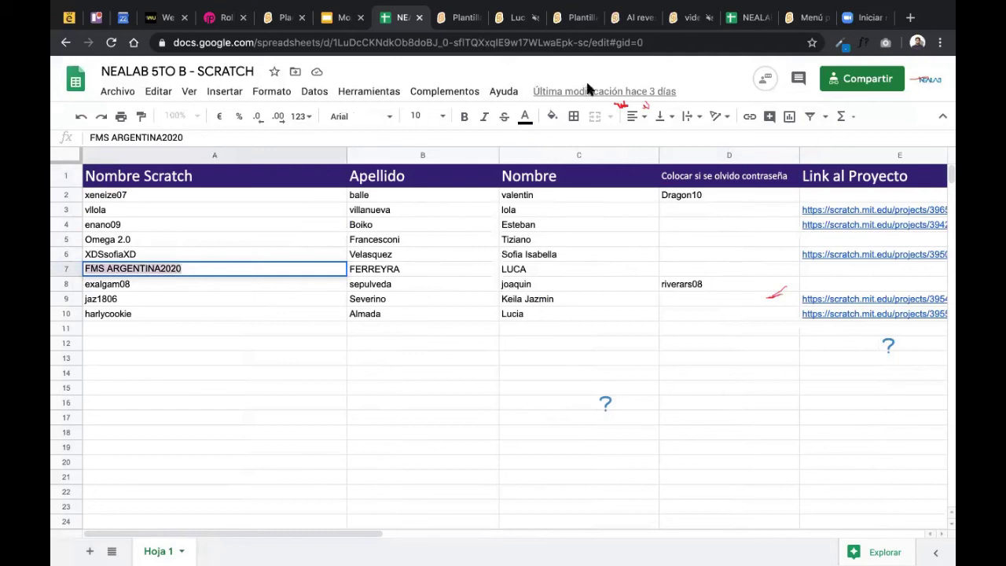
click(684, 17)
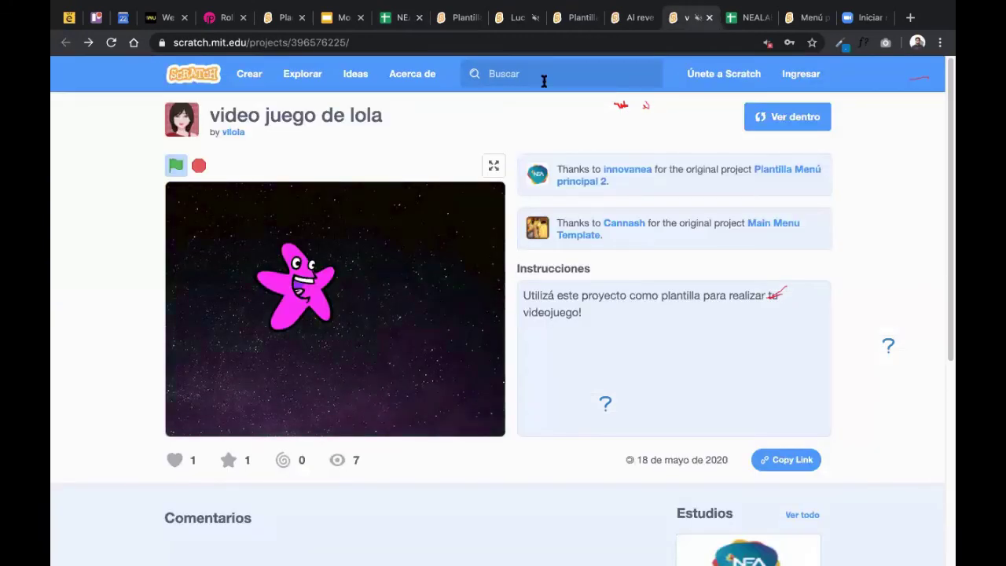
click(543, 79)
key(super+v)
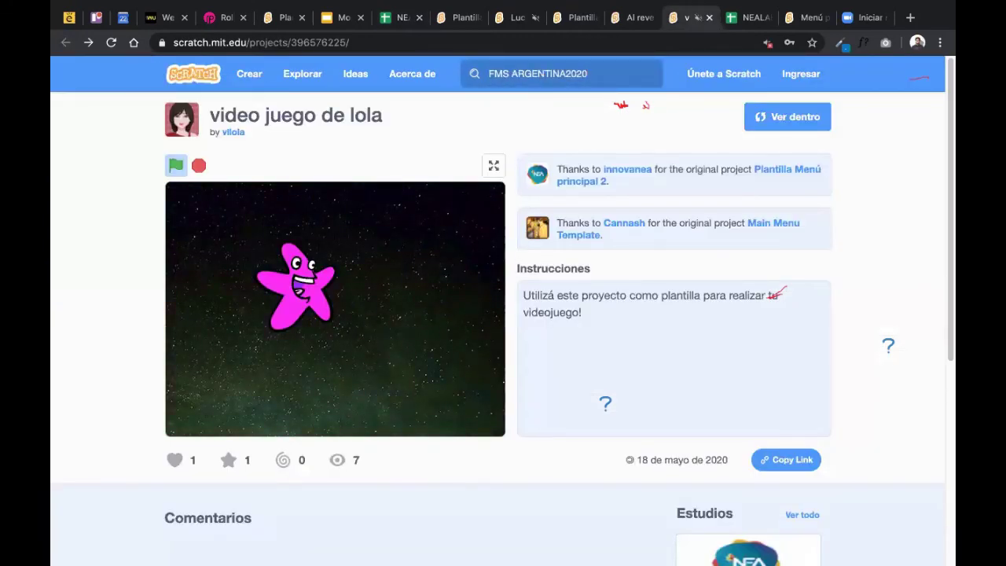
key(Return)
click(603, 202)
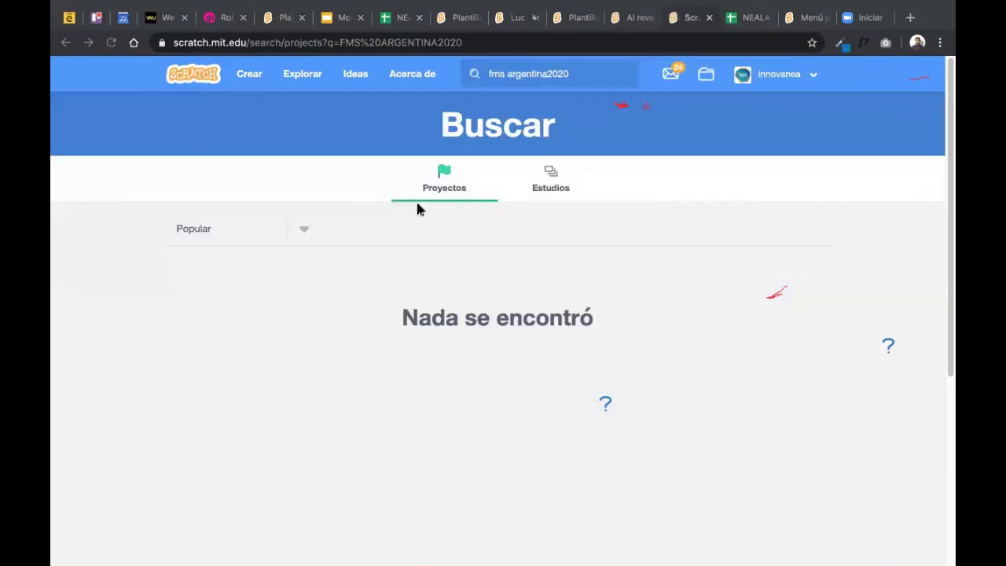
Return to the spreadsheet and check the forgotten-password and project-link cells of row 7
click(393, 17)
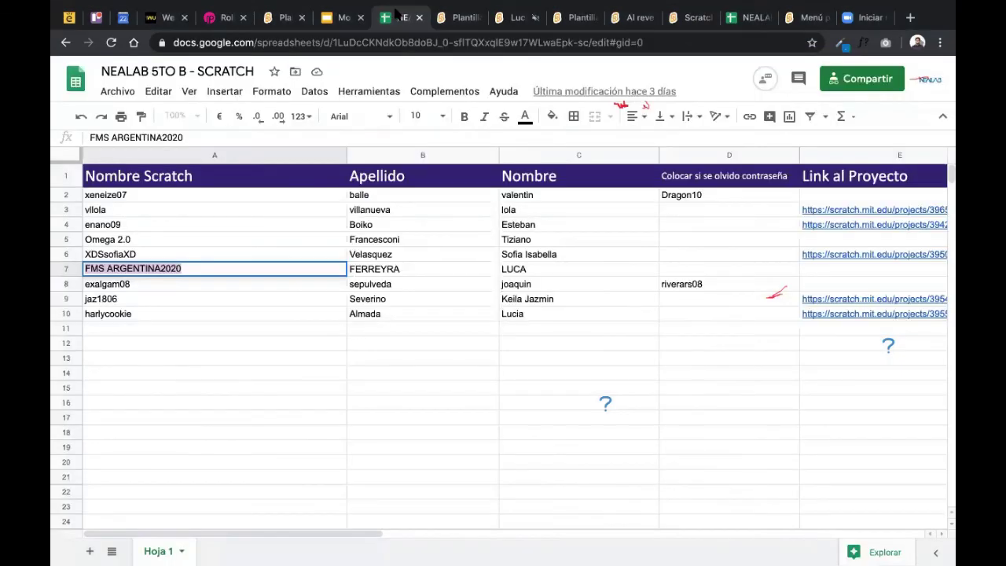
click(180, 377)
mouse_move(815, 263)
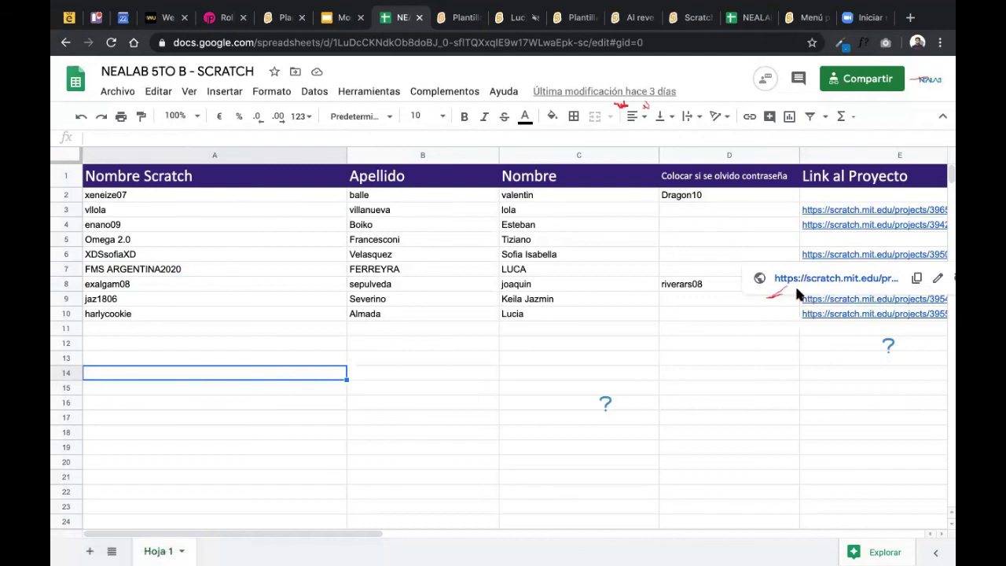
click(697, 271)
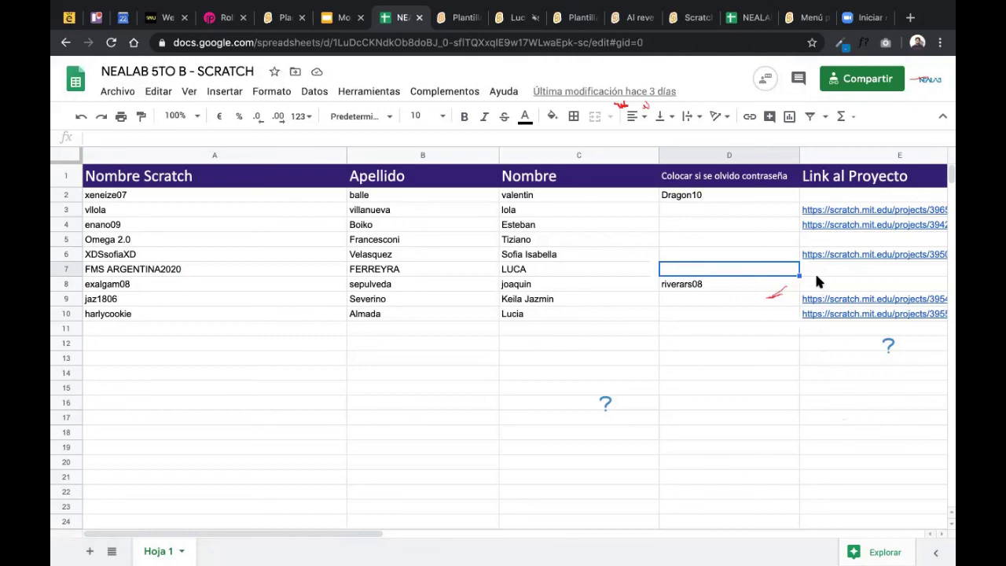
Copy the Plantilla Menú principal 2 project address into the Link al Proyecto cell of row 7 in the spreadsheet
click(692, 17)
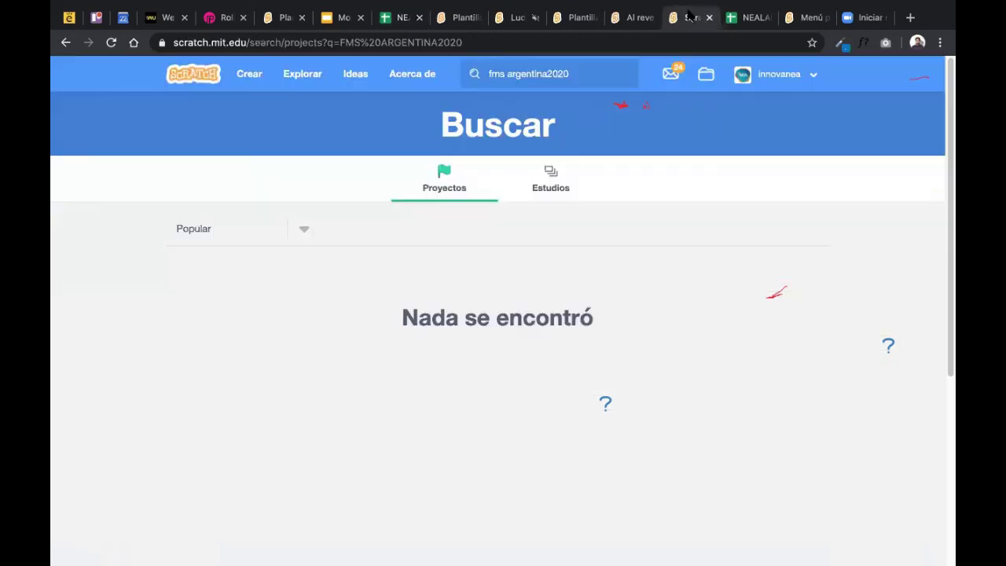
click(454, 12)
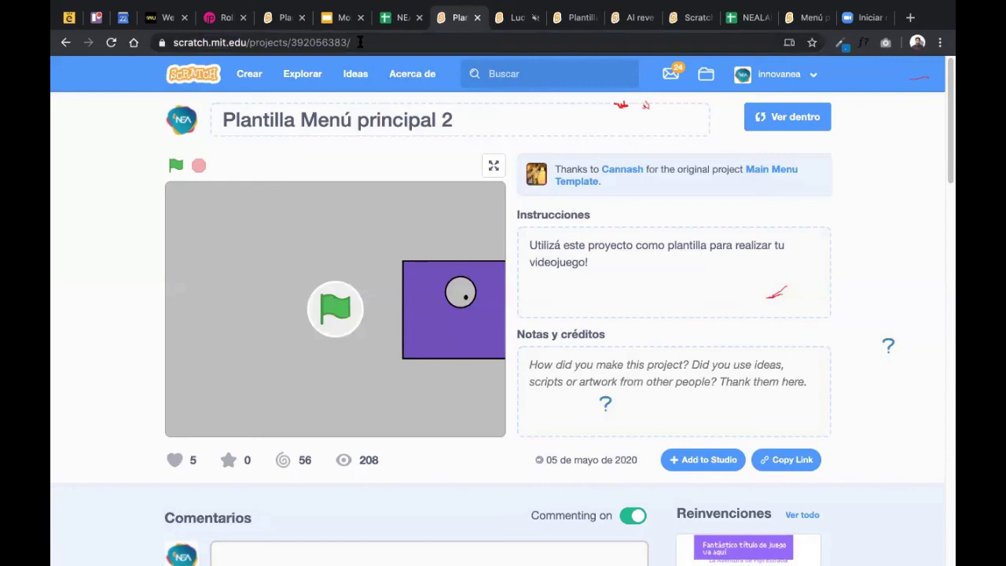
drag(359, 42, 179, 44)
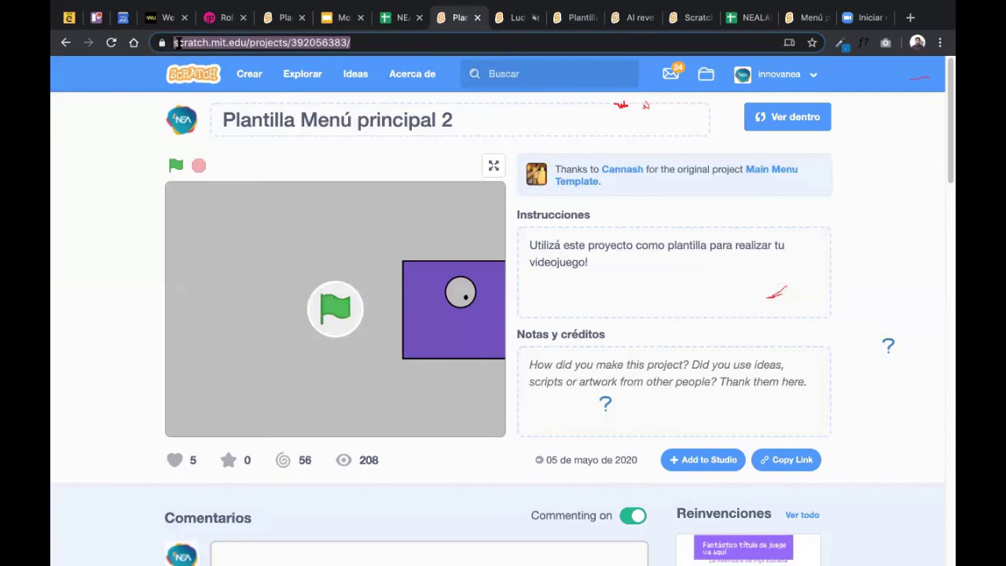
right_click(189, 48)
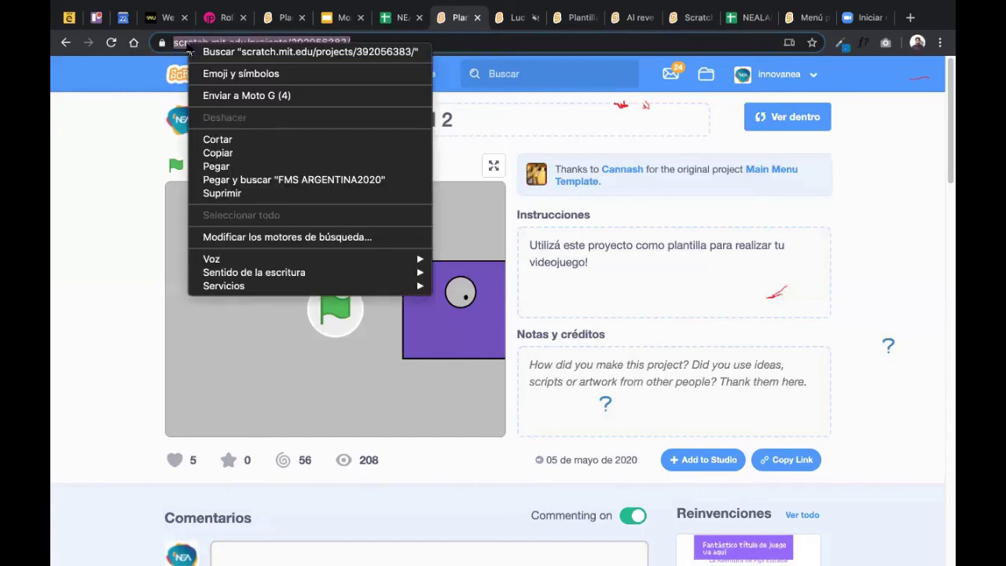
click(218, 152)
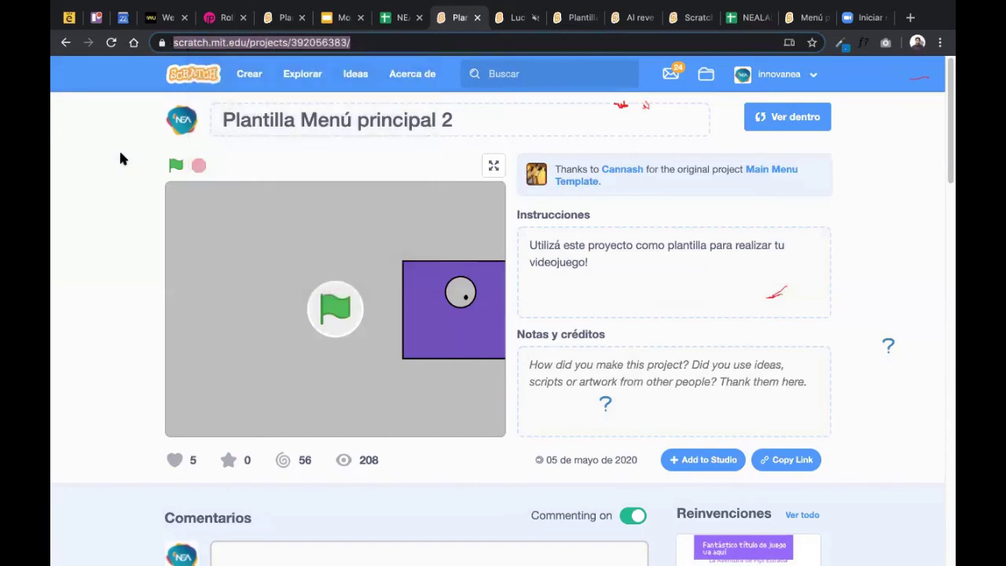
click(397, 18)
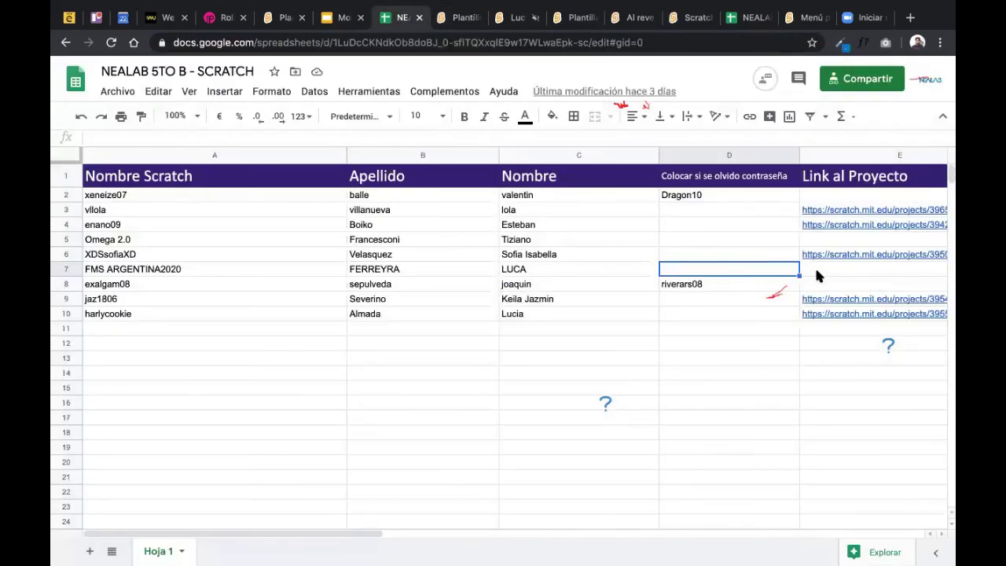
click(818, 275)
right_click(818, 277)
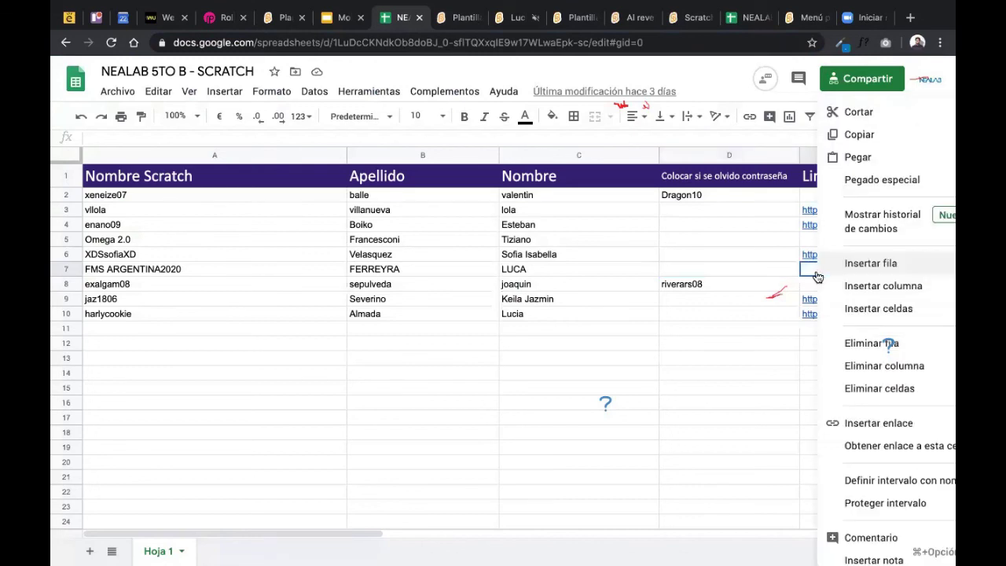
click(837, 159)
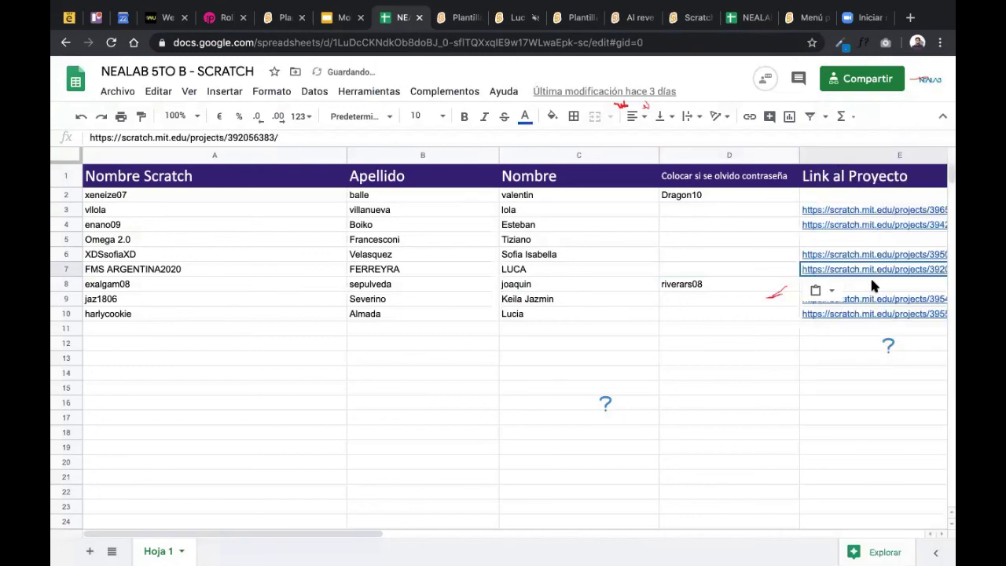
Clear the pasted project link from row 7's Link al Proyecto cell and review the spreadsheet's columns
scroll(870, 285, right, 5)
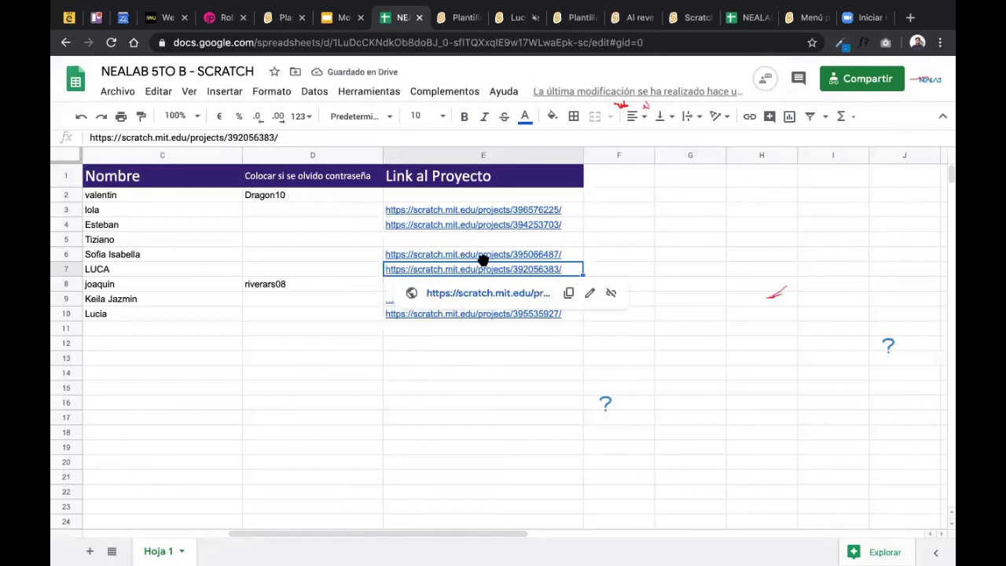
click(307, 386)
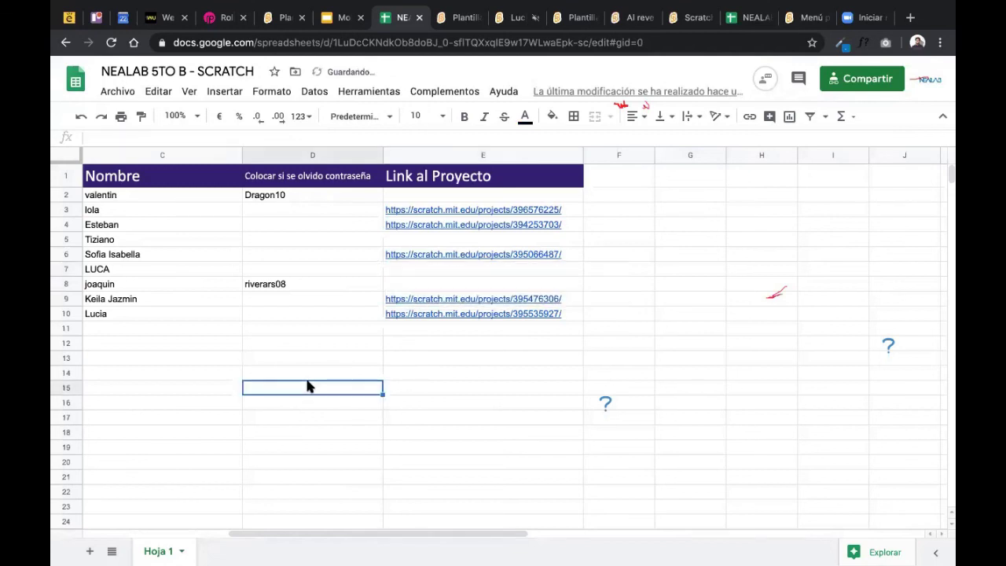
scroll(308, 386, left, 5)
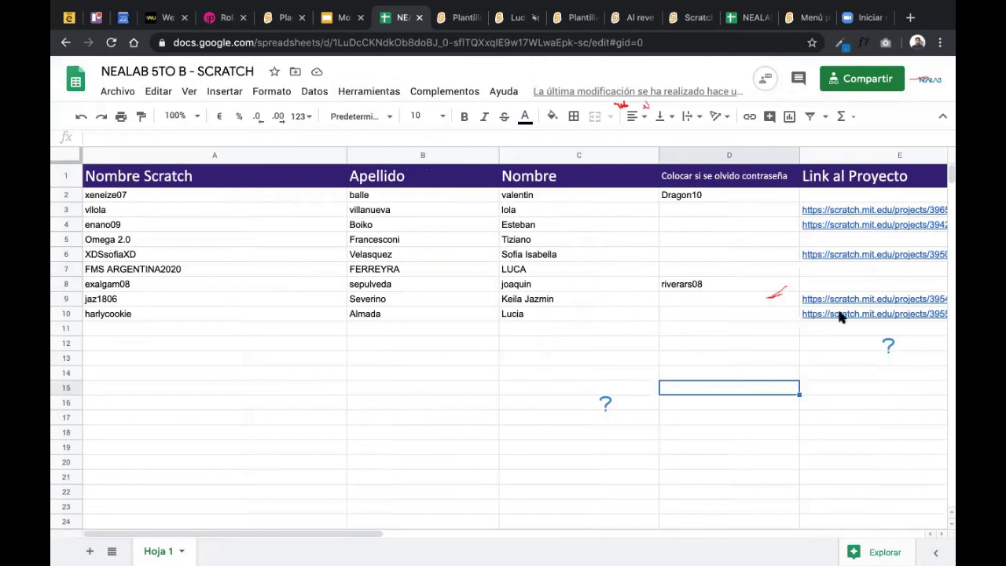
scroll(838, 314, right, 3)
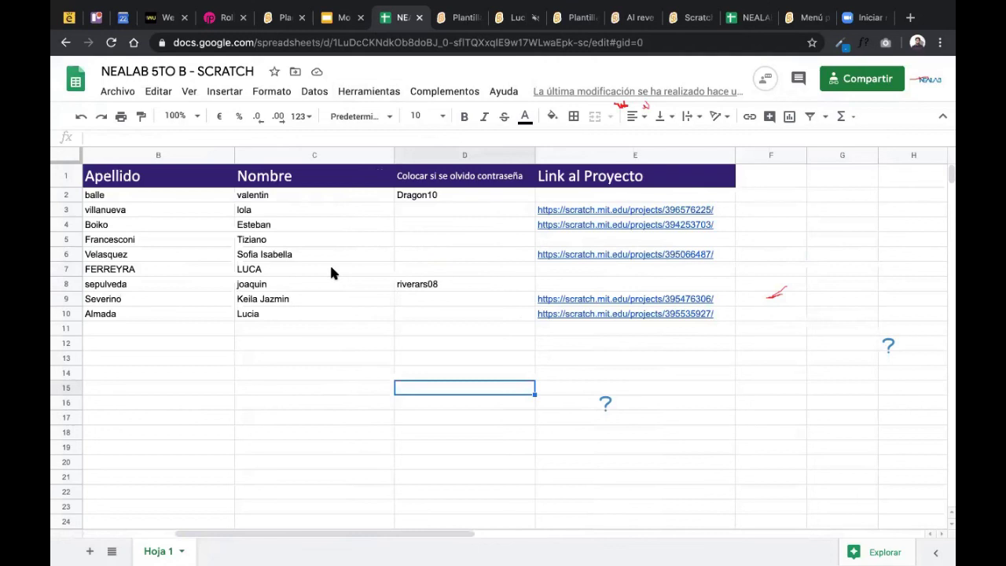
scroll(331, 272, left, 3)
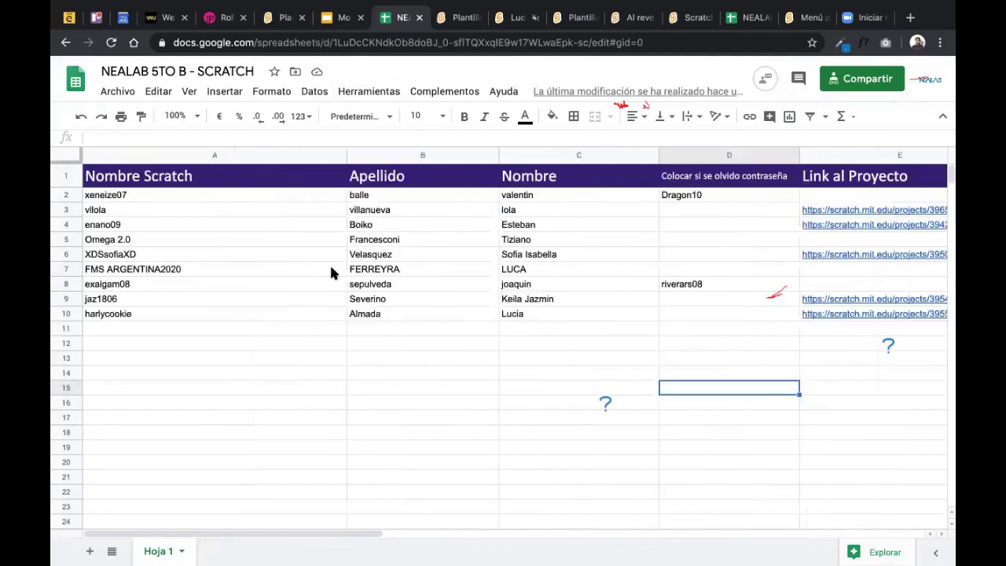
Copy the Scratch username from cell A5 of the spreadsheet and search for it on Scratch
click(196, 270)
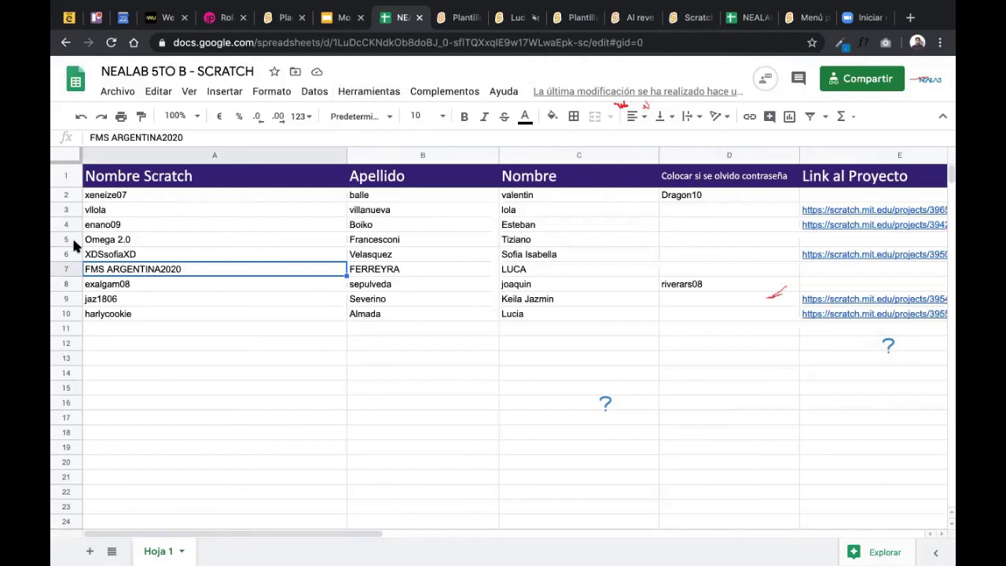
click(99, 244)
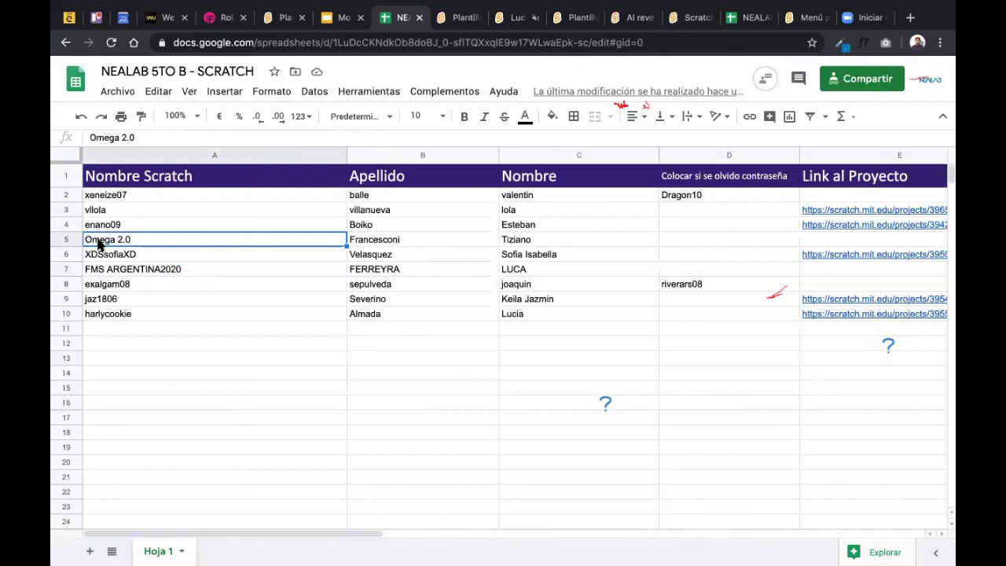
double_click(139, 237)
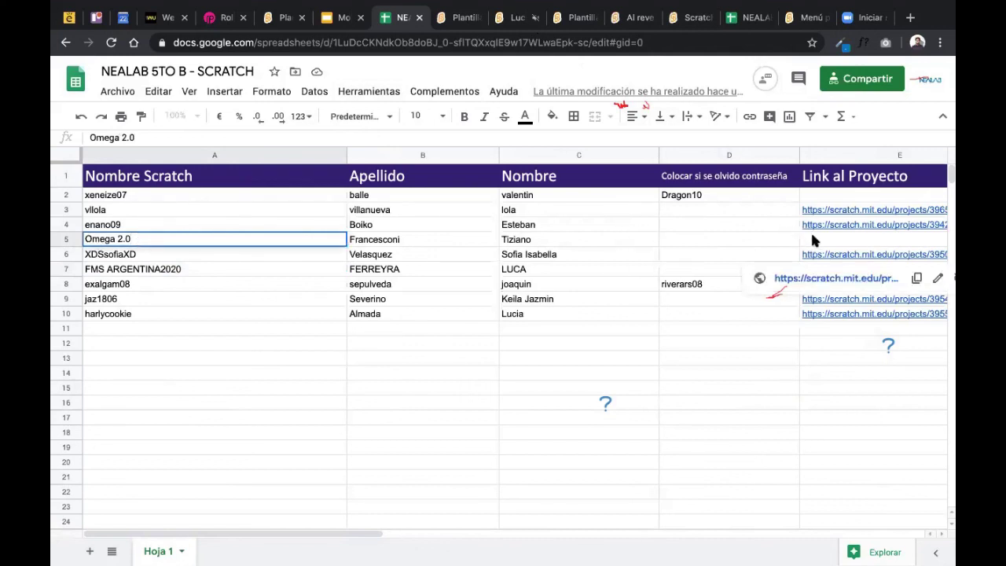
drag(139, 240, 55, 244)
key(ctrl+c)
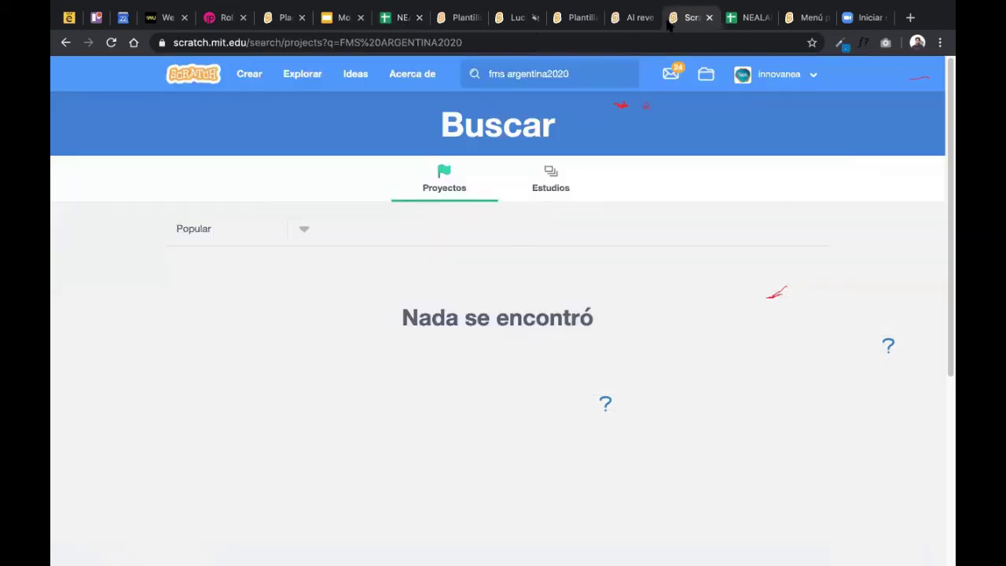
click(692, 18)
key(ctrl+a)
key(ctrl+v)
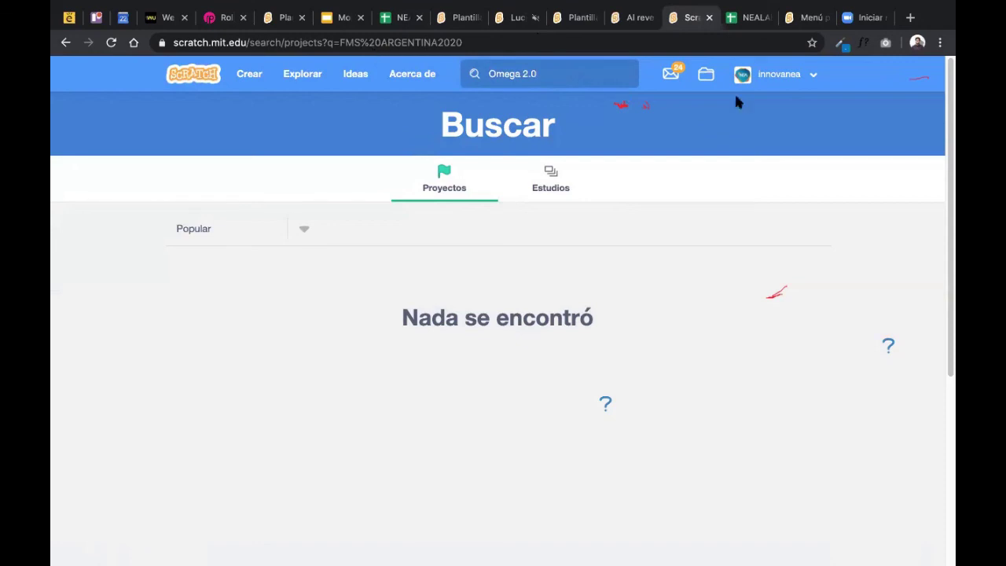
key(Return)
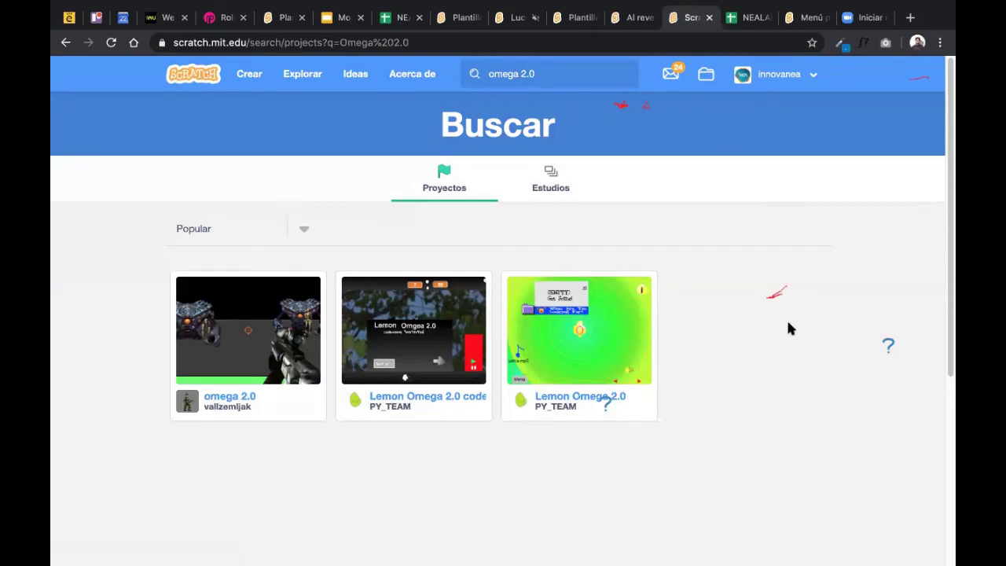
Return to the class spreadsheet and select the Scratch username in cell A3
click(459, 17)
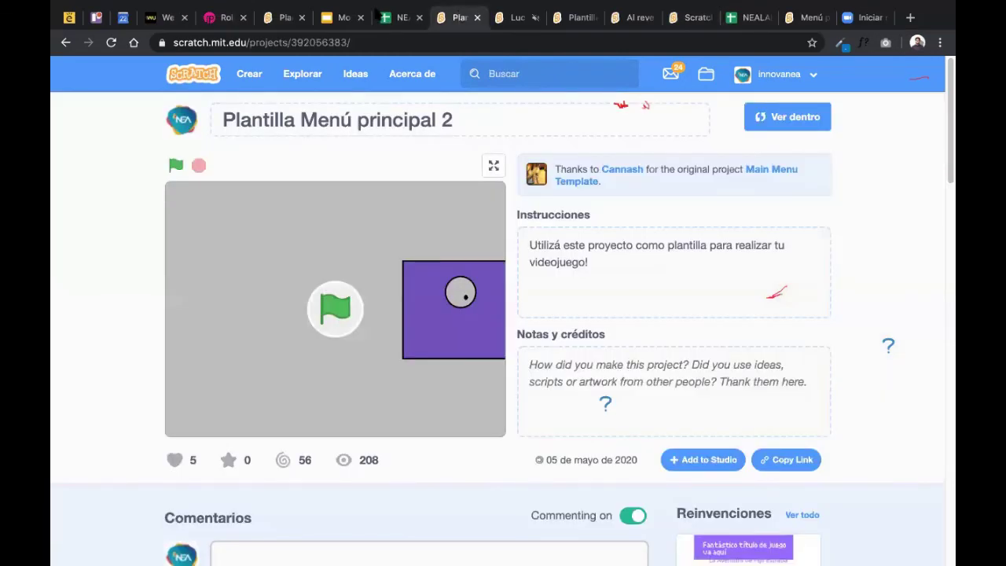
click(384, 17)
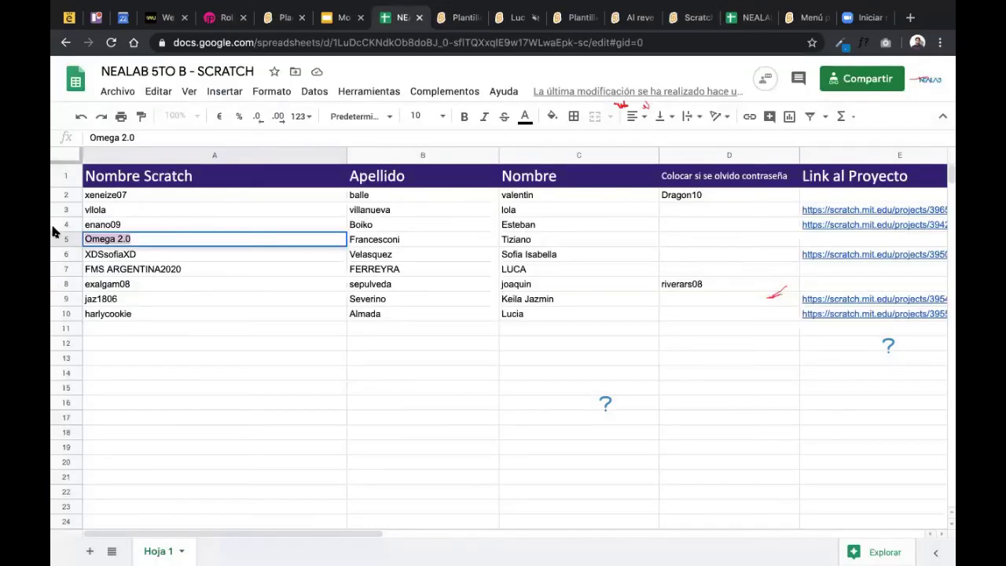
click(108, 210)
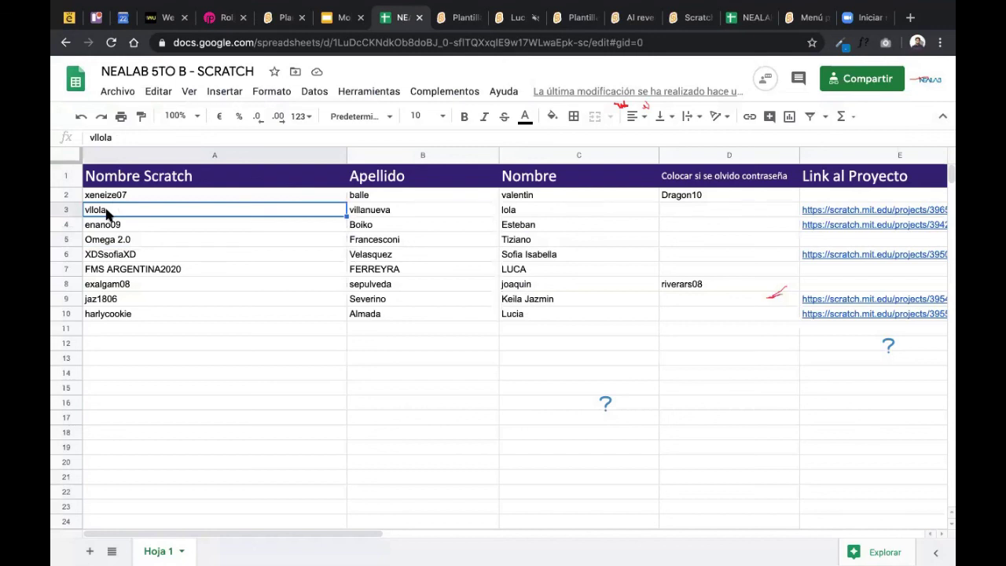